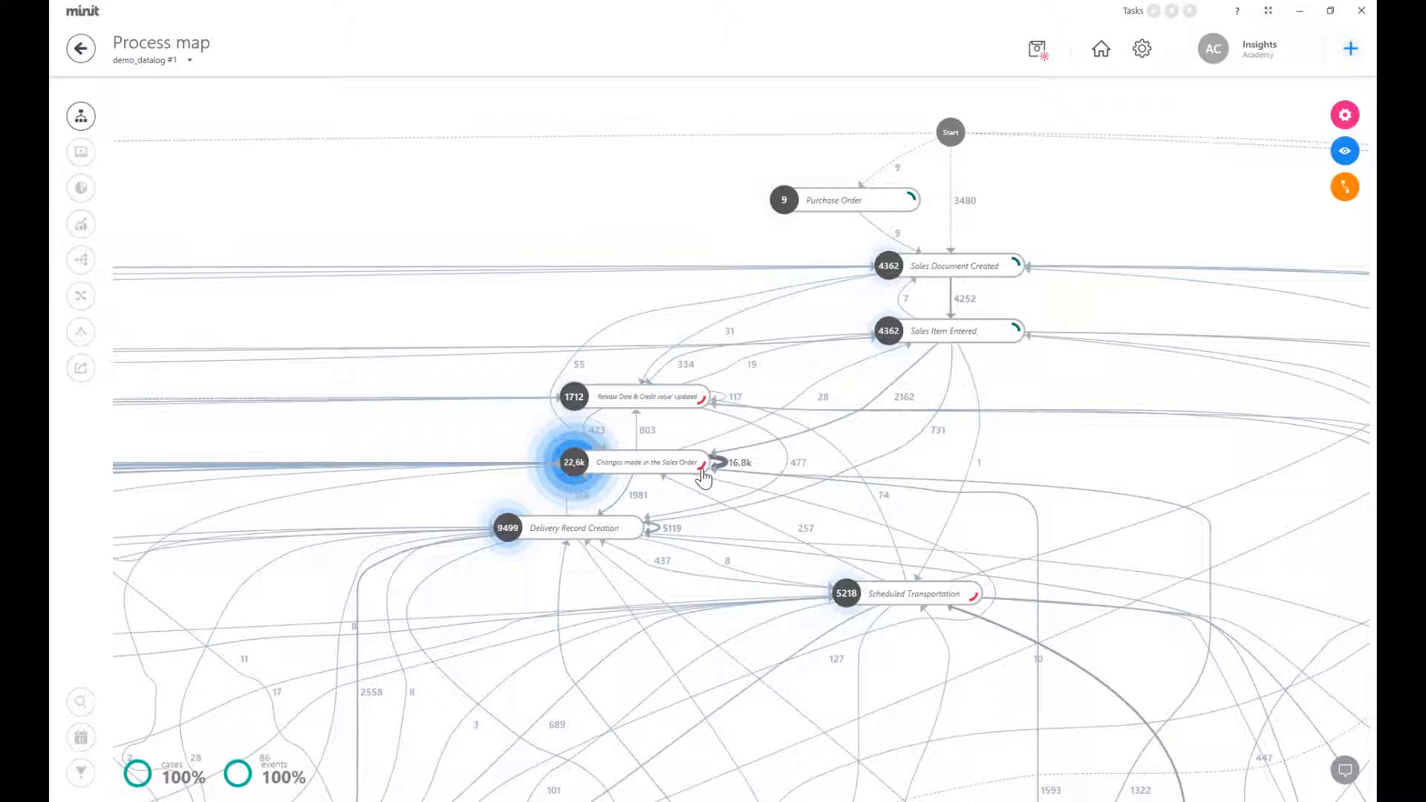
# Inspect the frequency, performance and rework details of the End node in the process map.
pyautogui.scroll(-10, 713, 487)
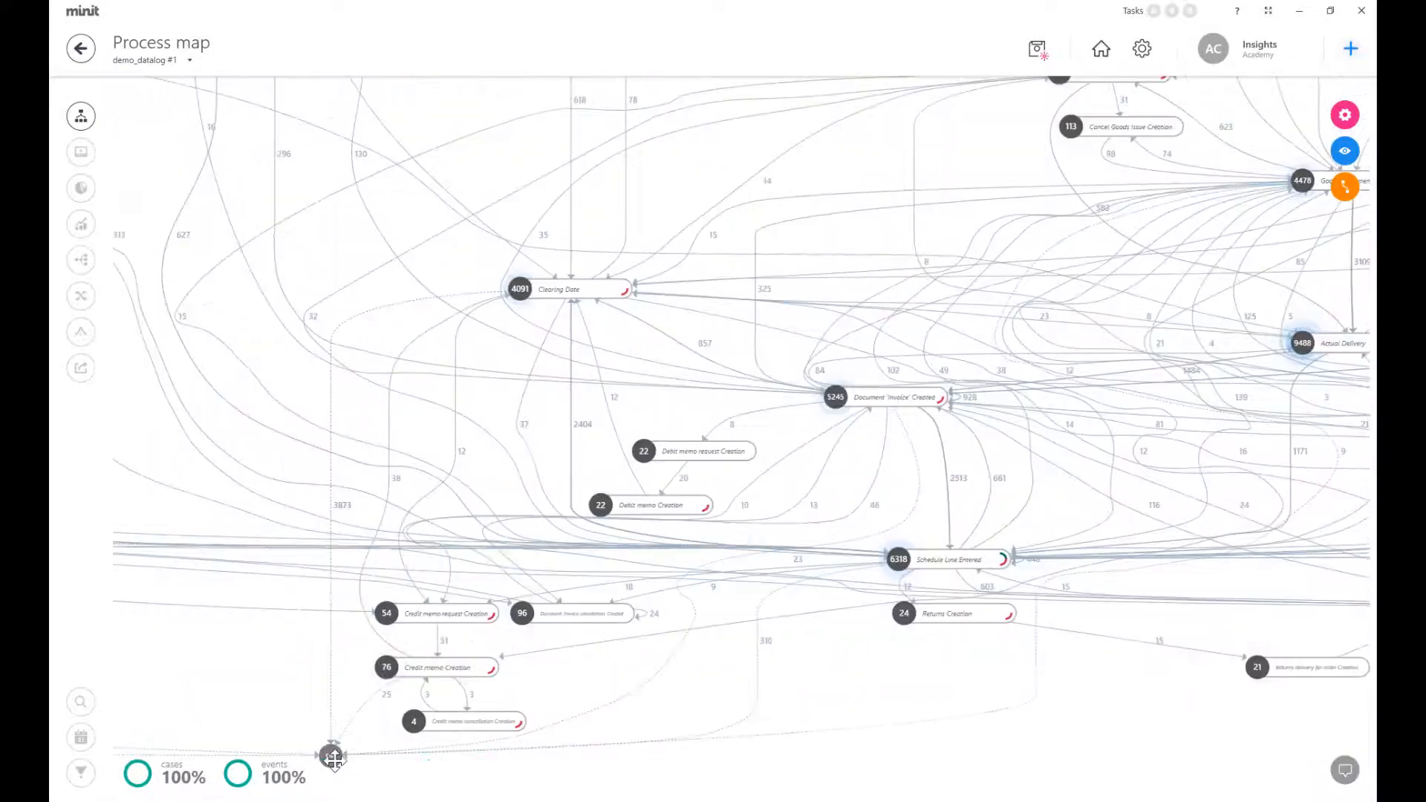
pyautogui.click(332, 755)
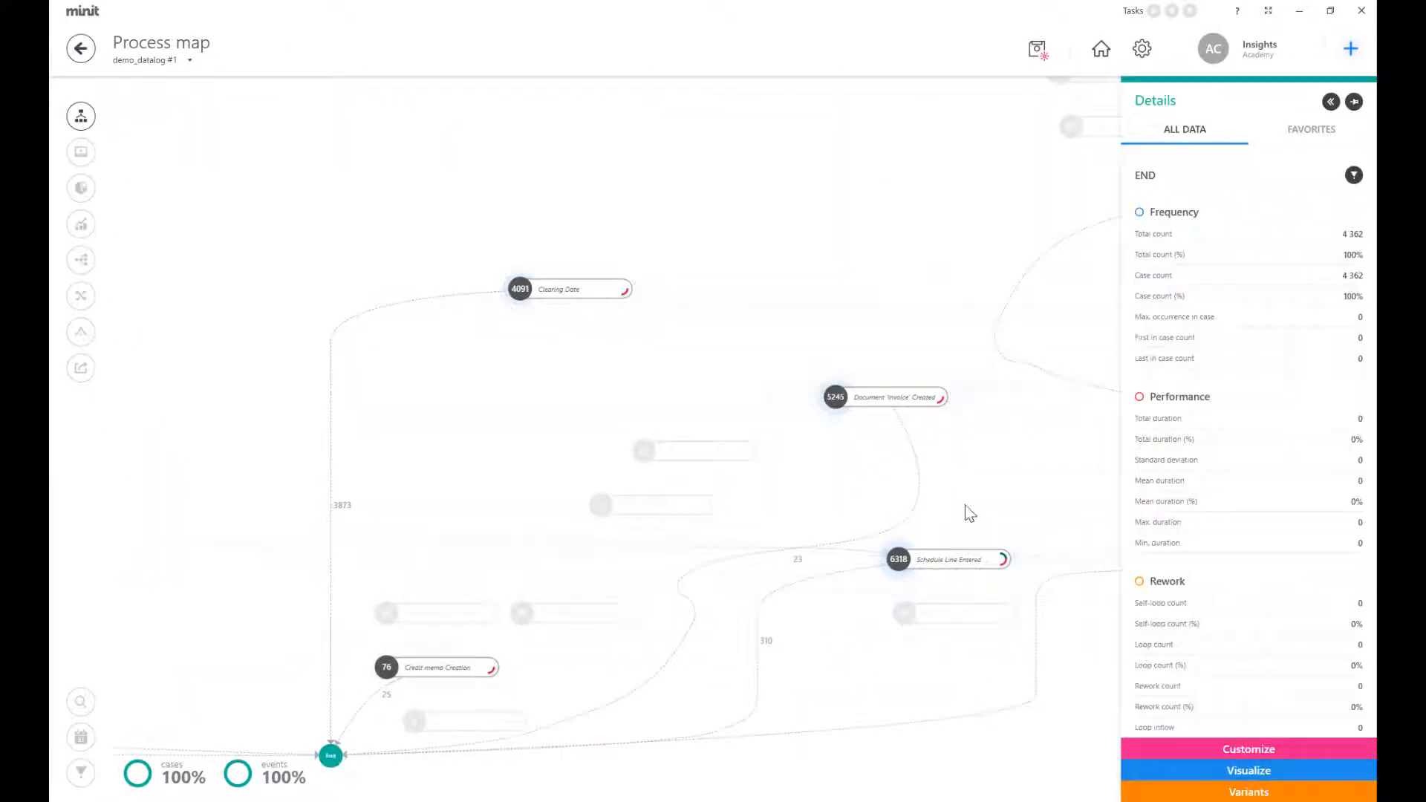
pyautogui.click(1076, 422)
pyautogui.moveTo(1012, 298); pyautogui.dragTo(957, 349)
pyautogui.scroll(-6, 956, 349)
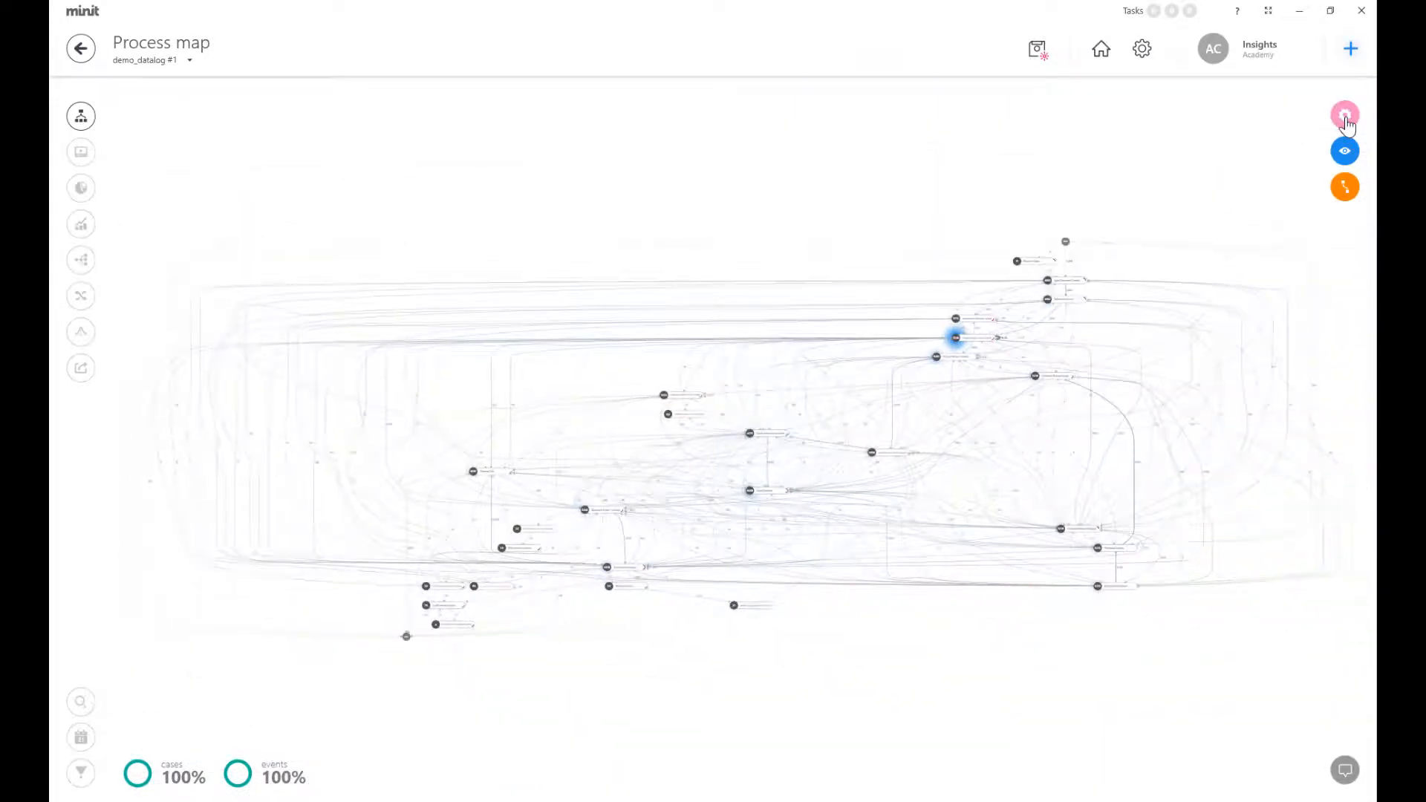
# Reduce the process map's activities and paths to 0 % each.
pyautogui.click(1345, 117)
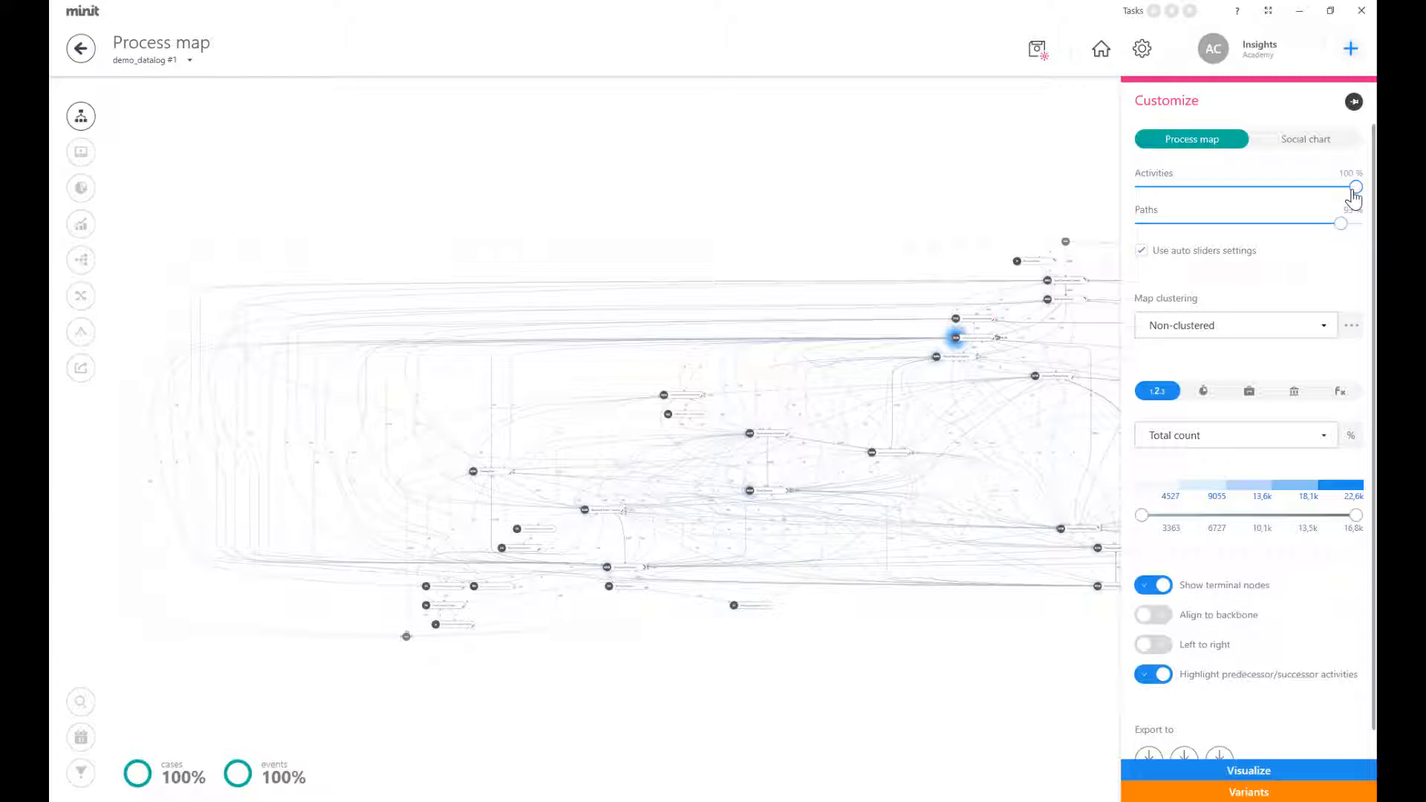
pyautogui.moveTo(1353, 192); pyautogui.dragTo(1130, 195)
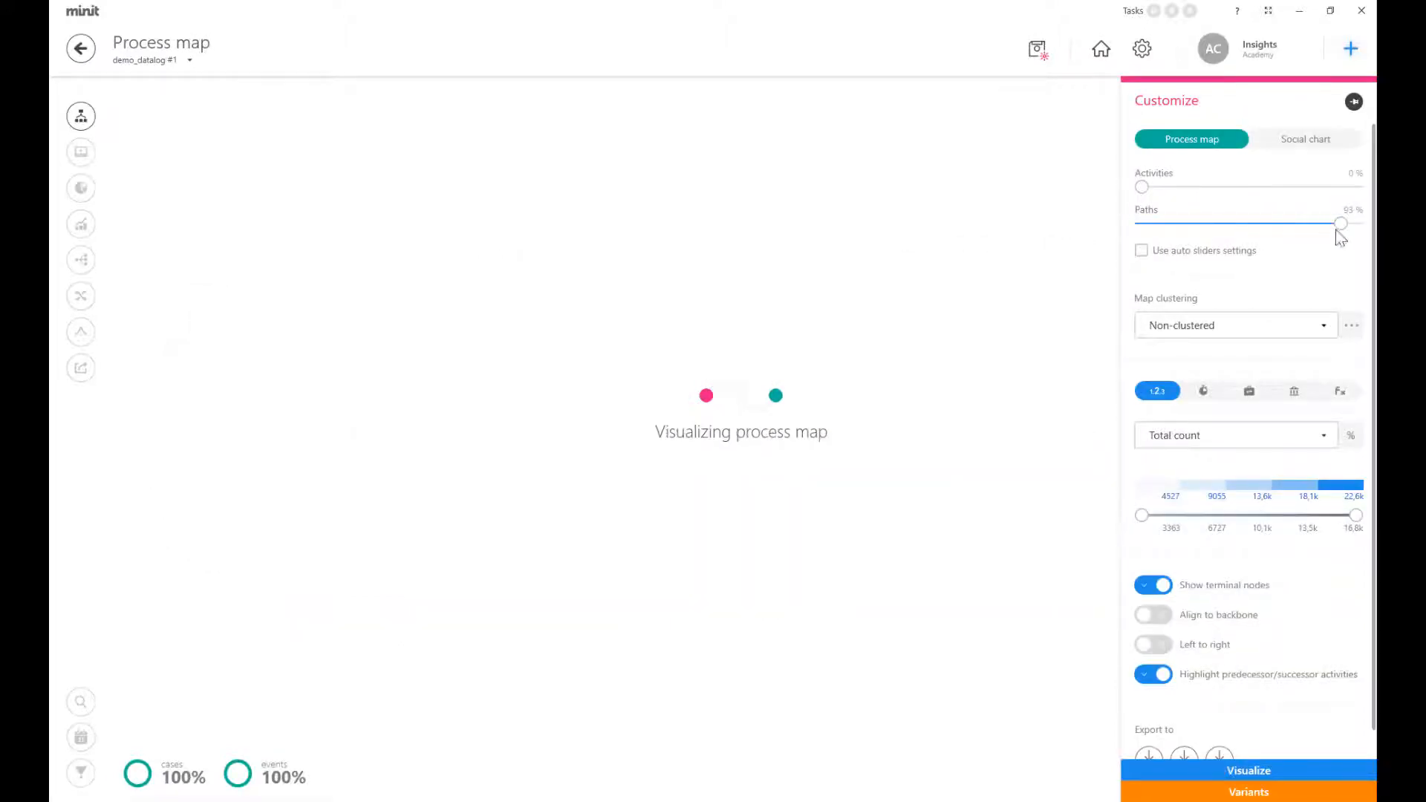
pyautogui.moveTo(1341, 224); pyautogui.dragTo(1138, 230)
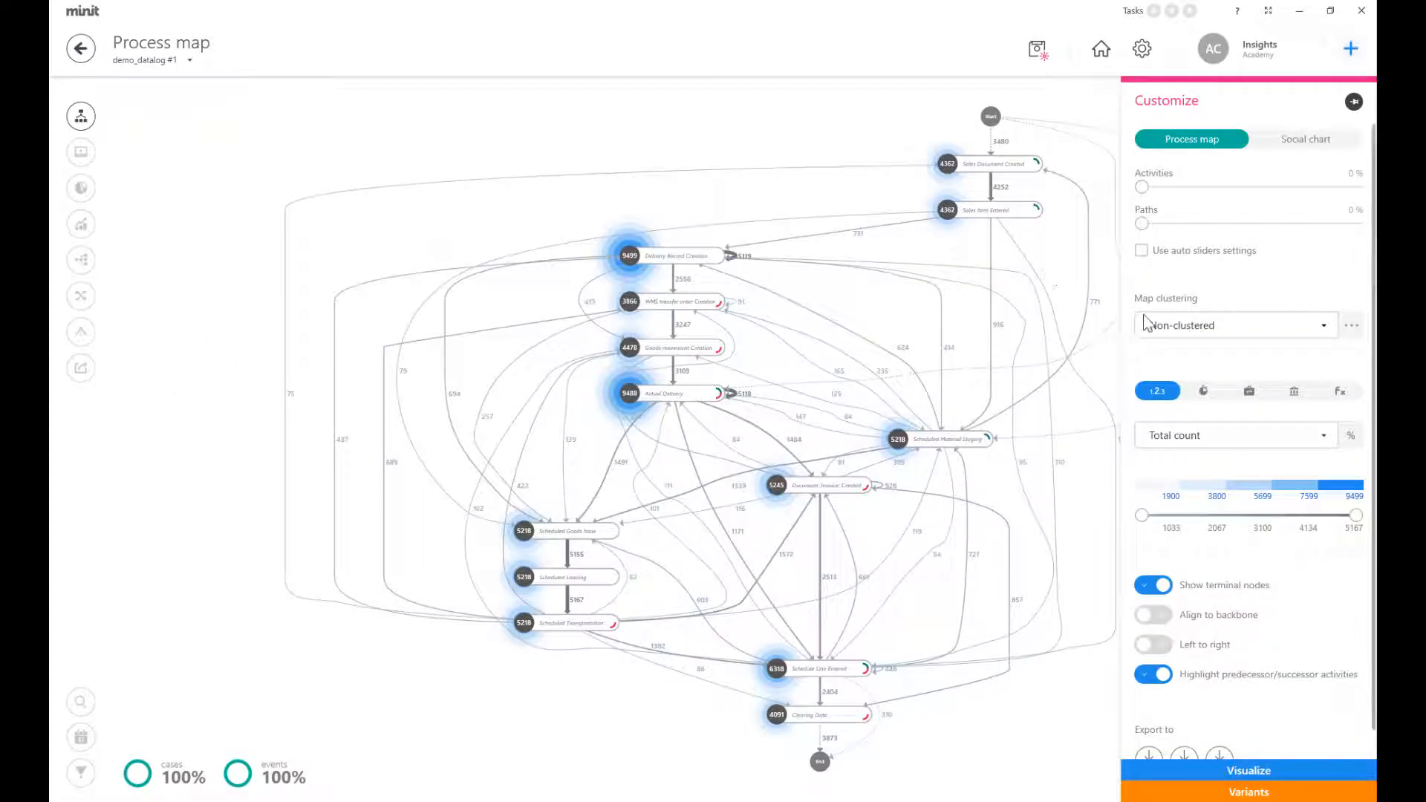
# Cluster the process map by ActivityGroup, and collapse and re-expand the Delivery group.
pyautogui.click(1301, 331)
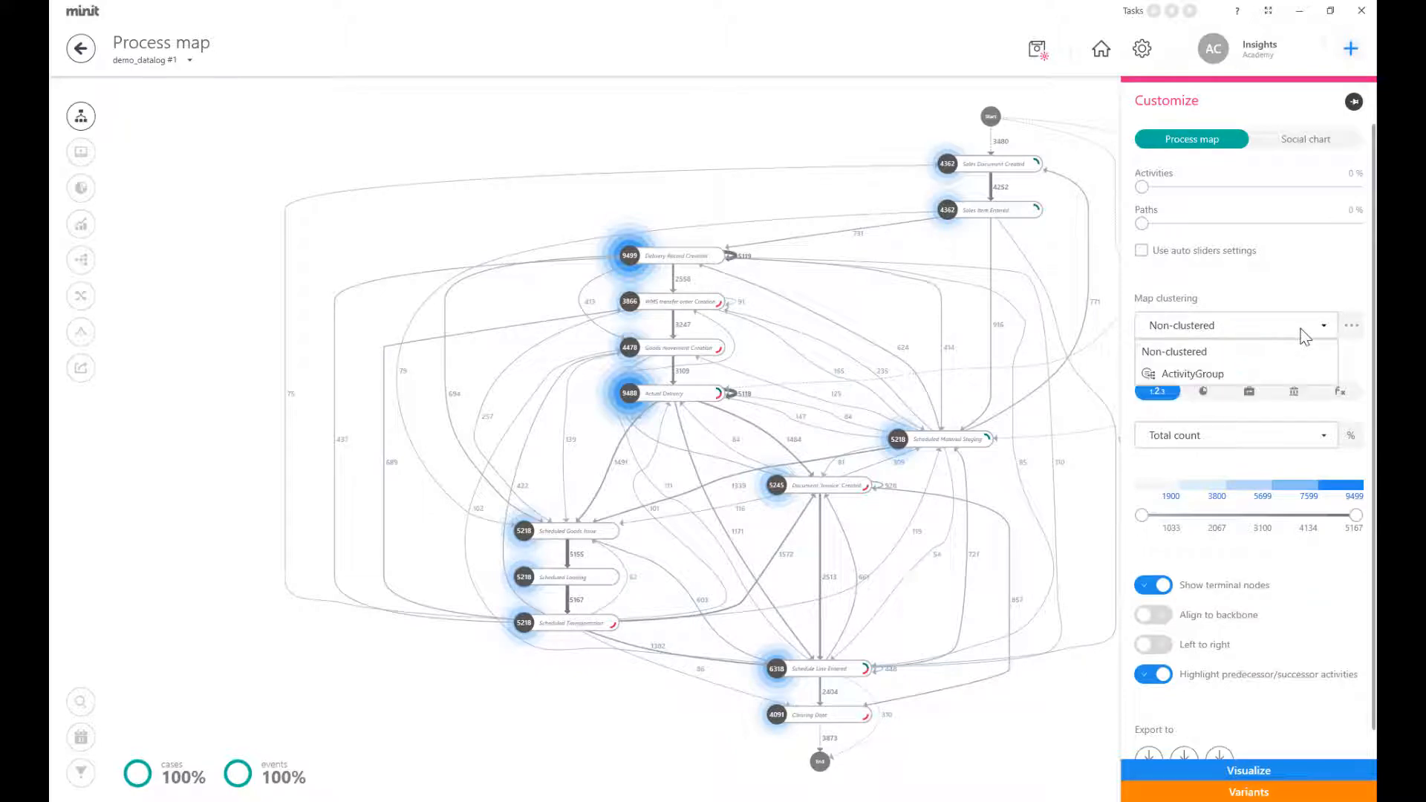
pyautogui.click(1294, 371)
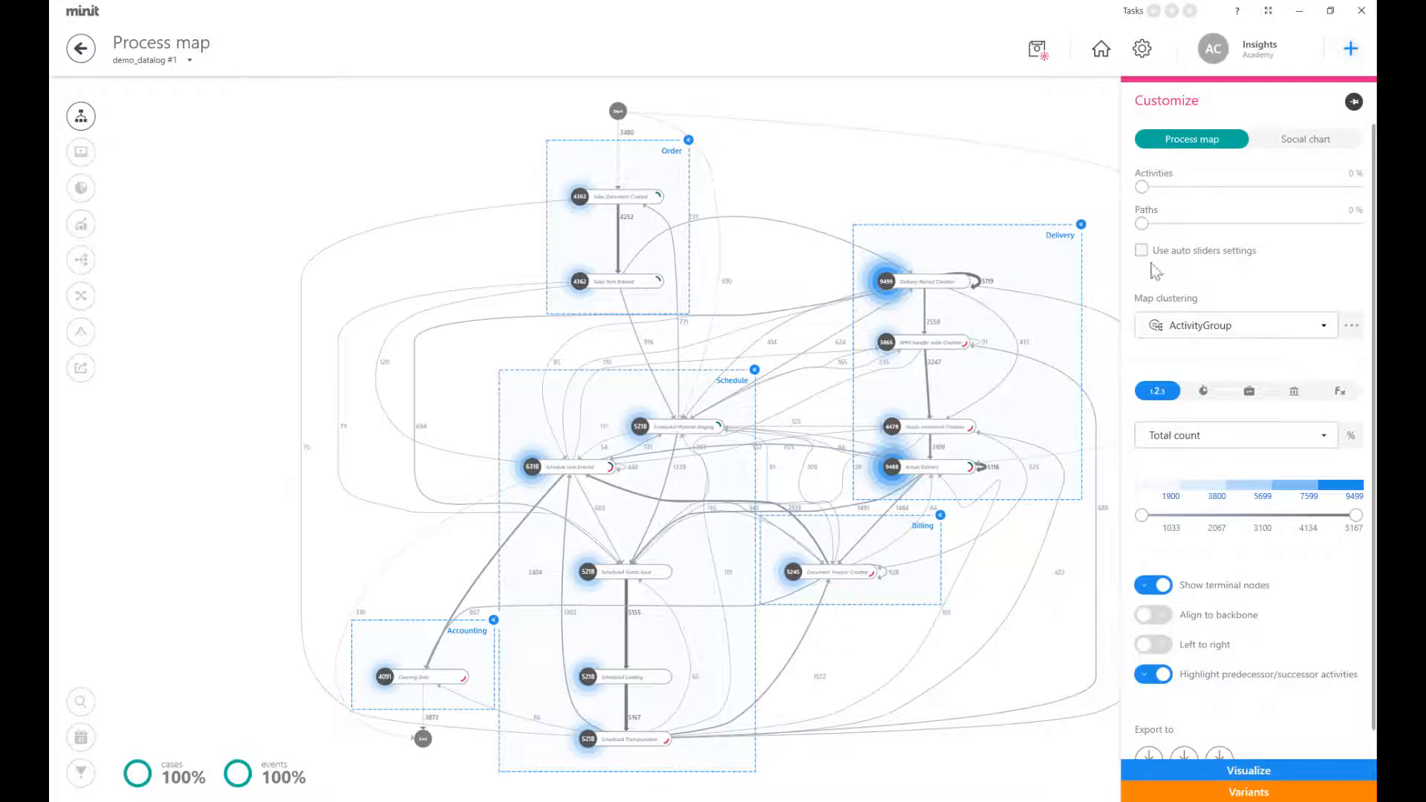
pyautogui.click(1081, 225)
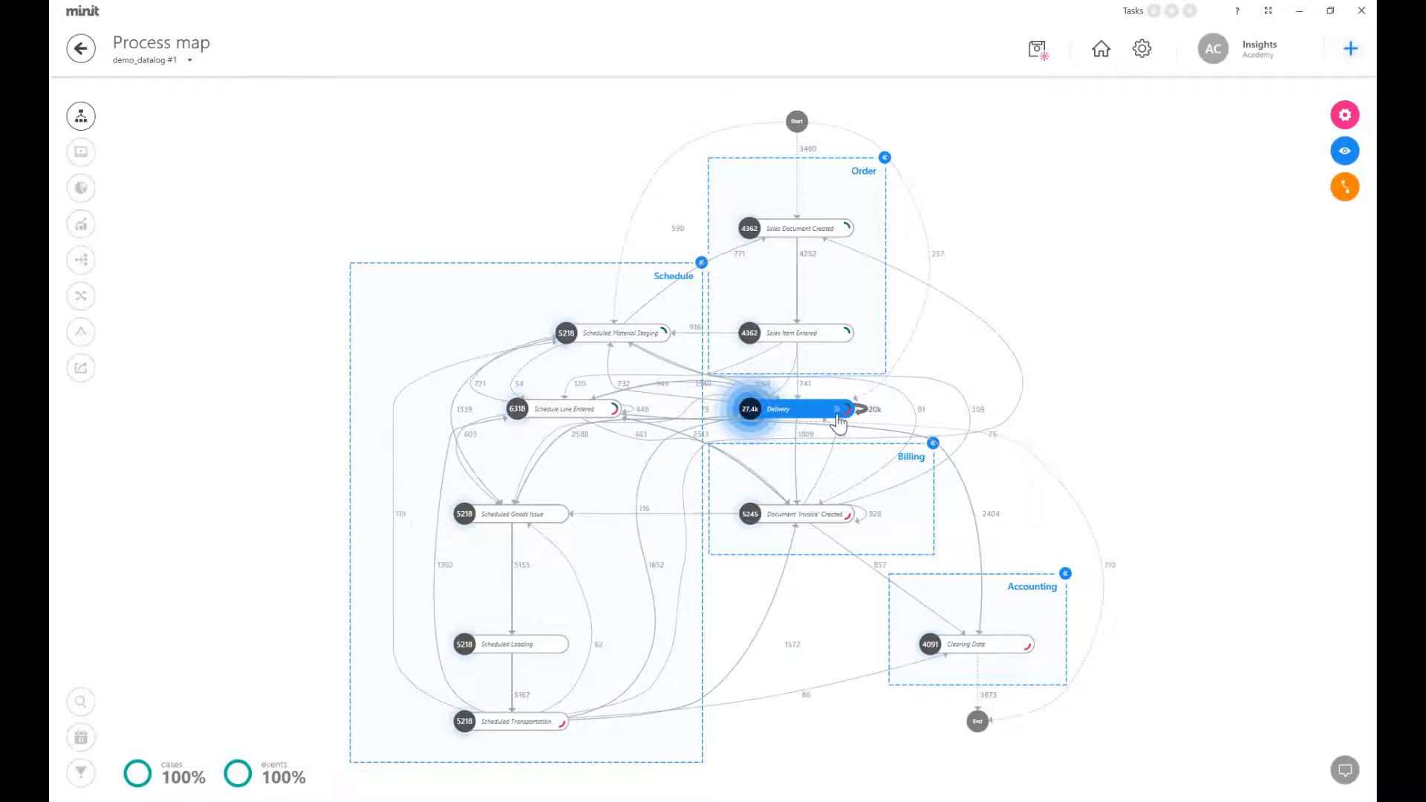
pyautogui.click(838, 412)
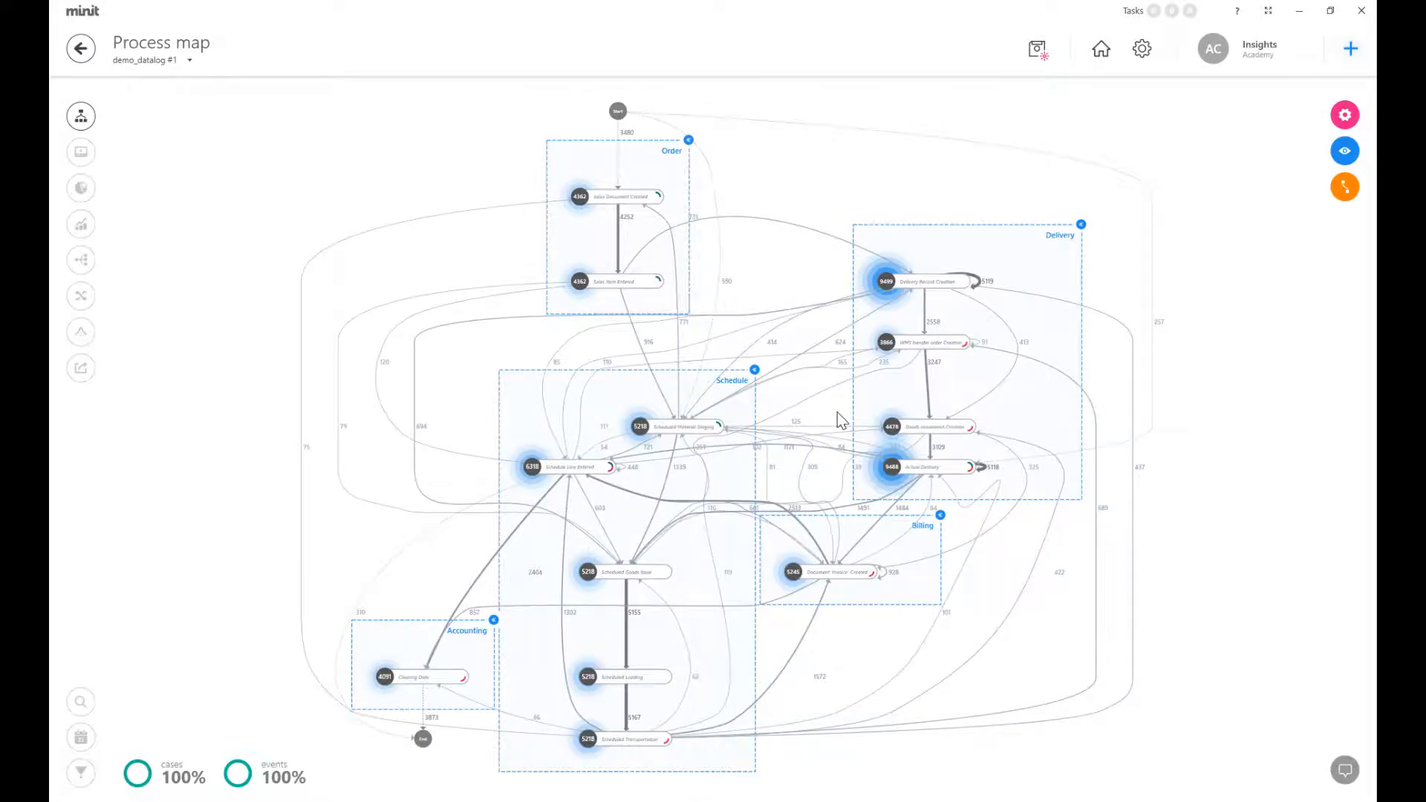
# Set the map's frequency metric to Case count.
pyautogui.click(1347, 115)
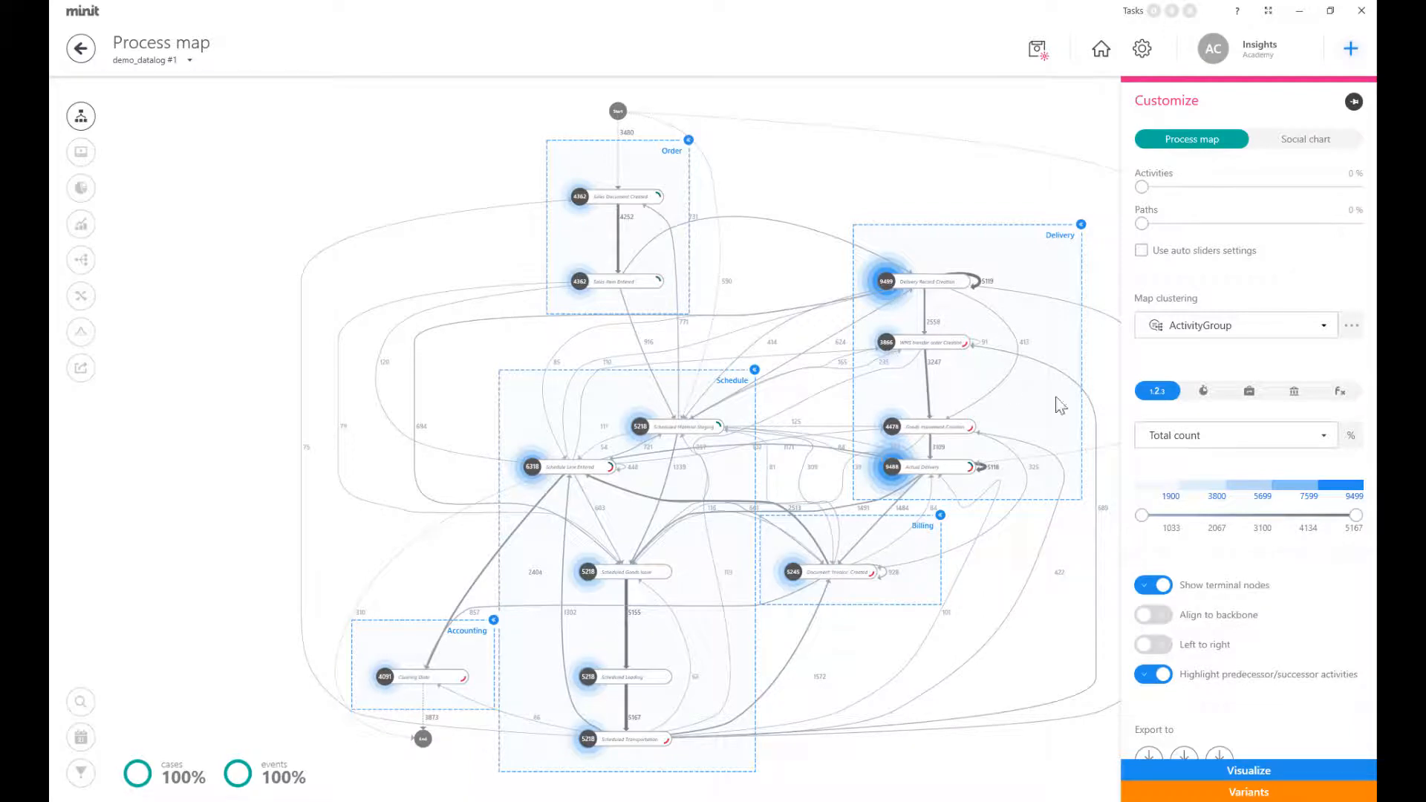
pyautogui.click(1211, 435)
pyautogui.click(1226, 482)
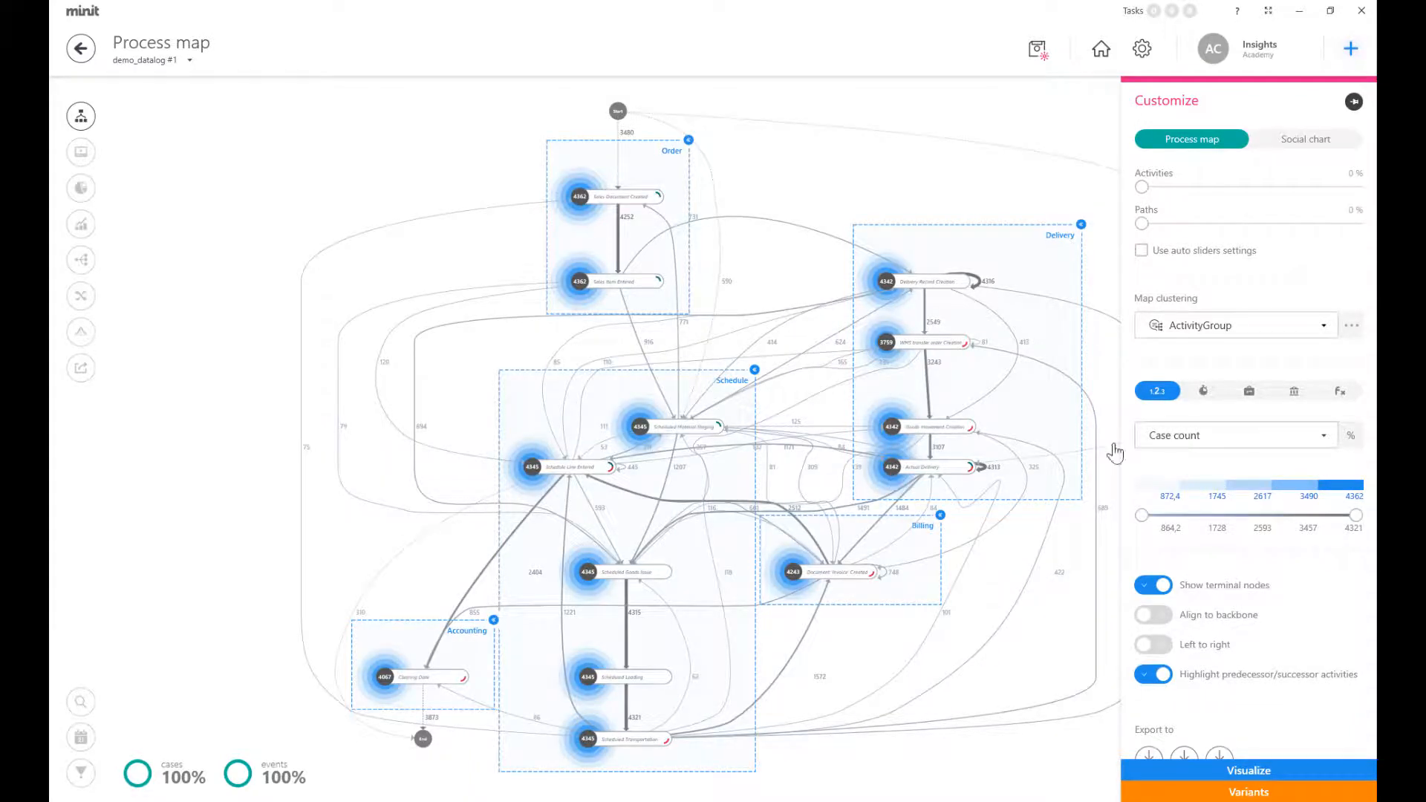
# Switch the map to performance metrics and show the Mean duration.
pyautogui.click(1221, 400)
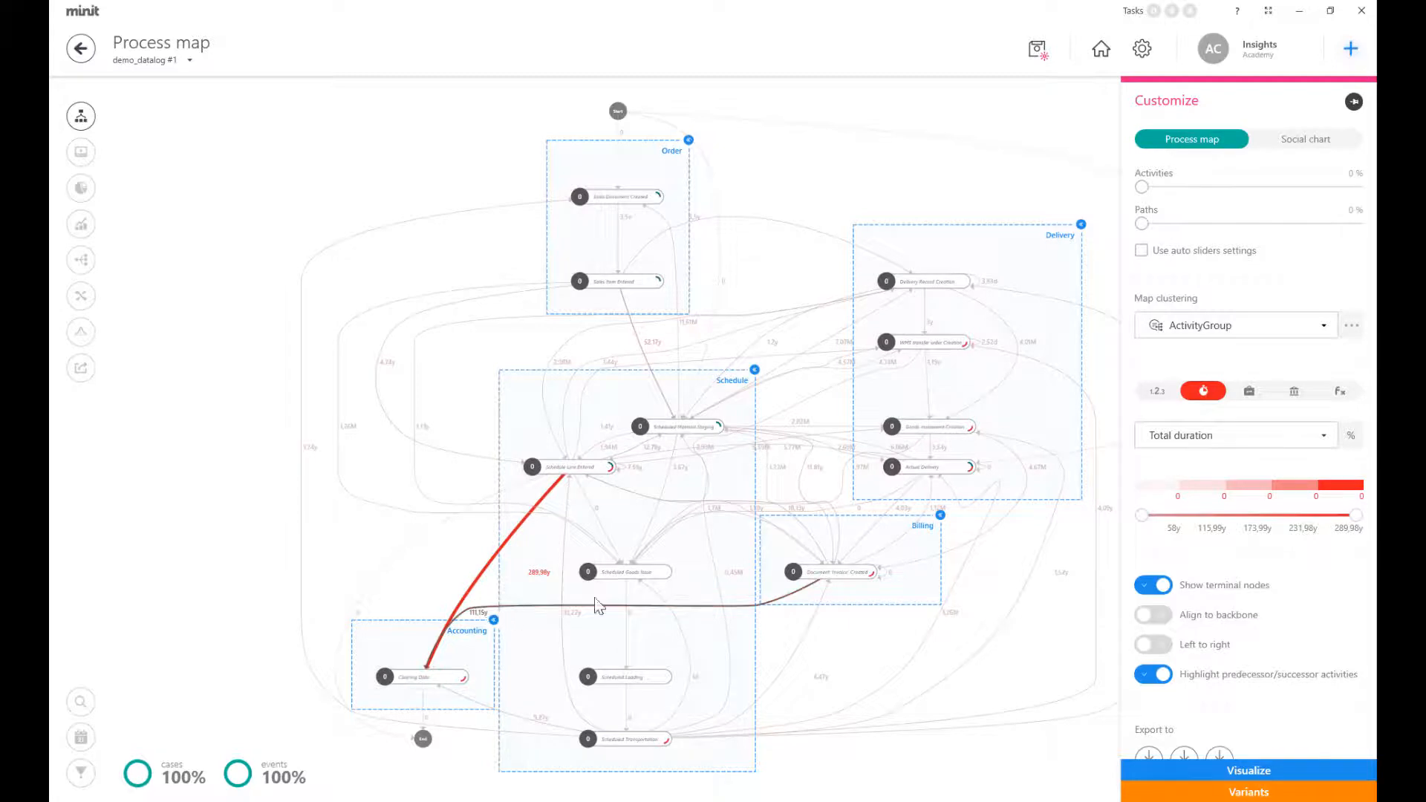
pyautogui.click(1325, 438)
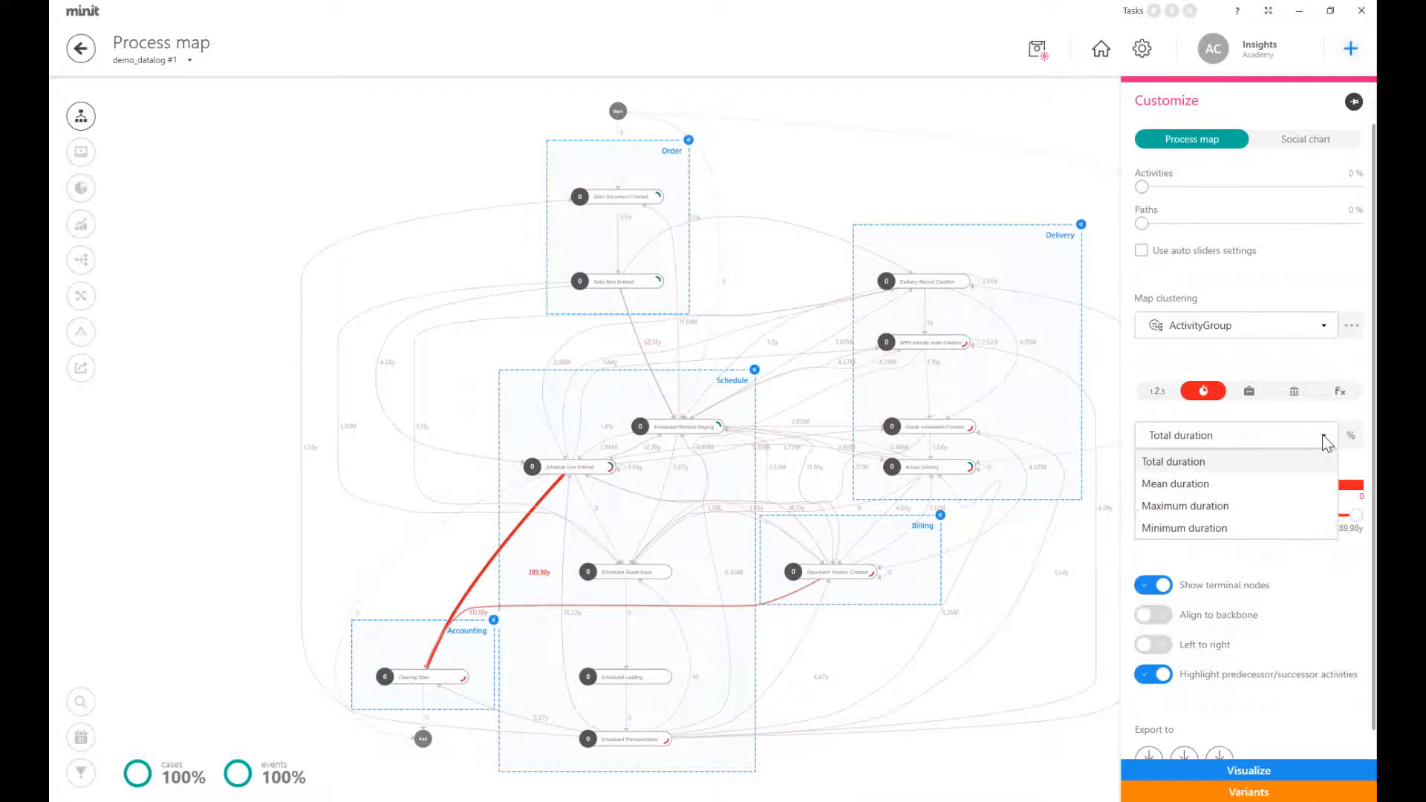
pyautogui.click(1266, 484)
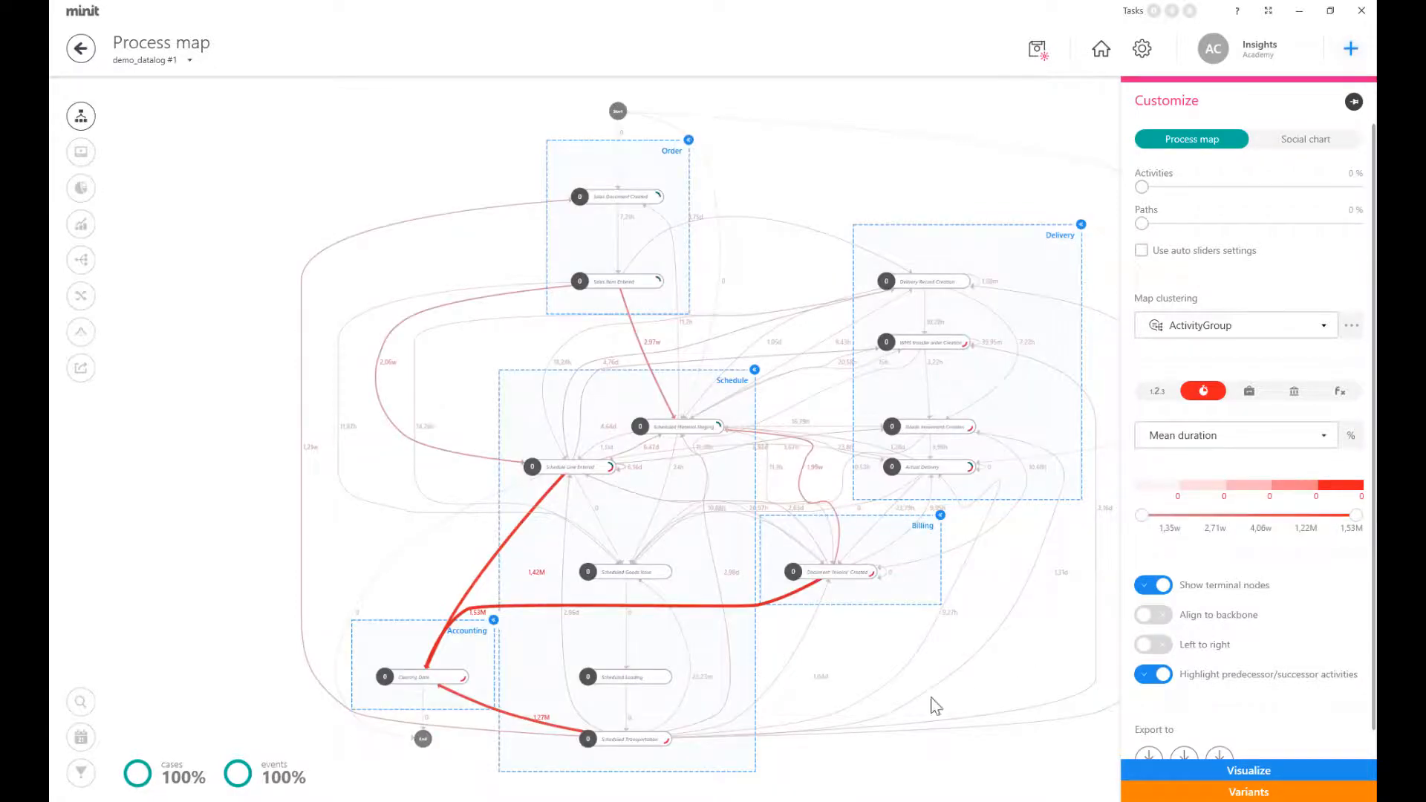
# Examine the slowest connections into Clearing Date and view the details of the path from Document 'Invoice' Created.
pyautogui.scroll(5, 509, 673)
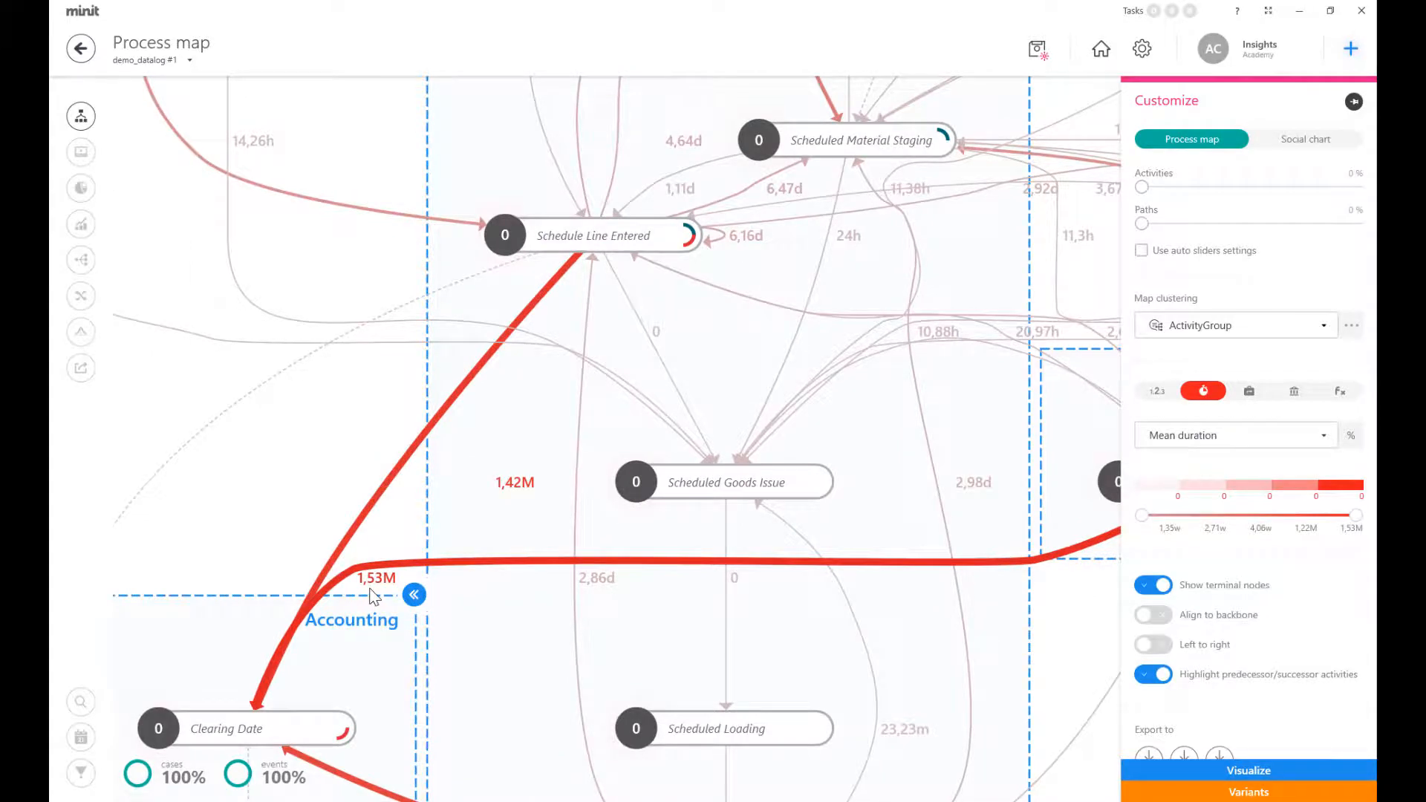
pyautogui.scroll(-2, 370, 593)
pyautogui.scroll(-1, 372, 594)
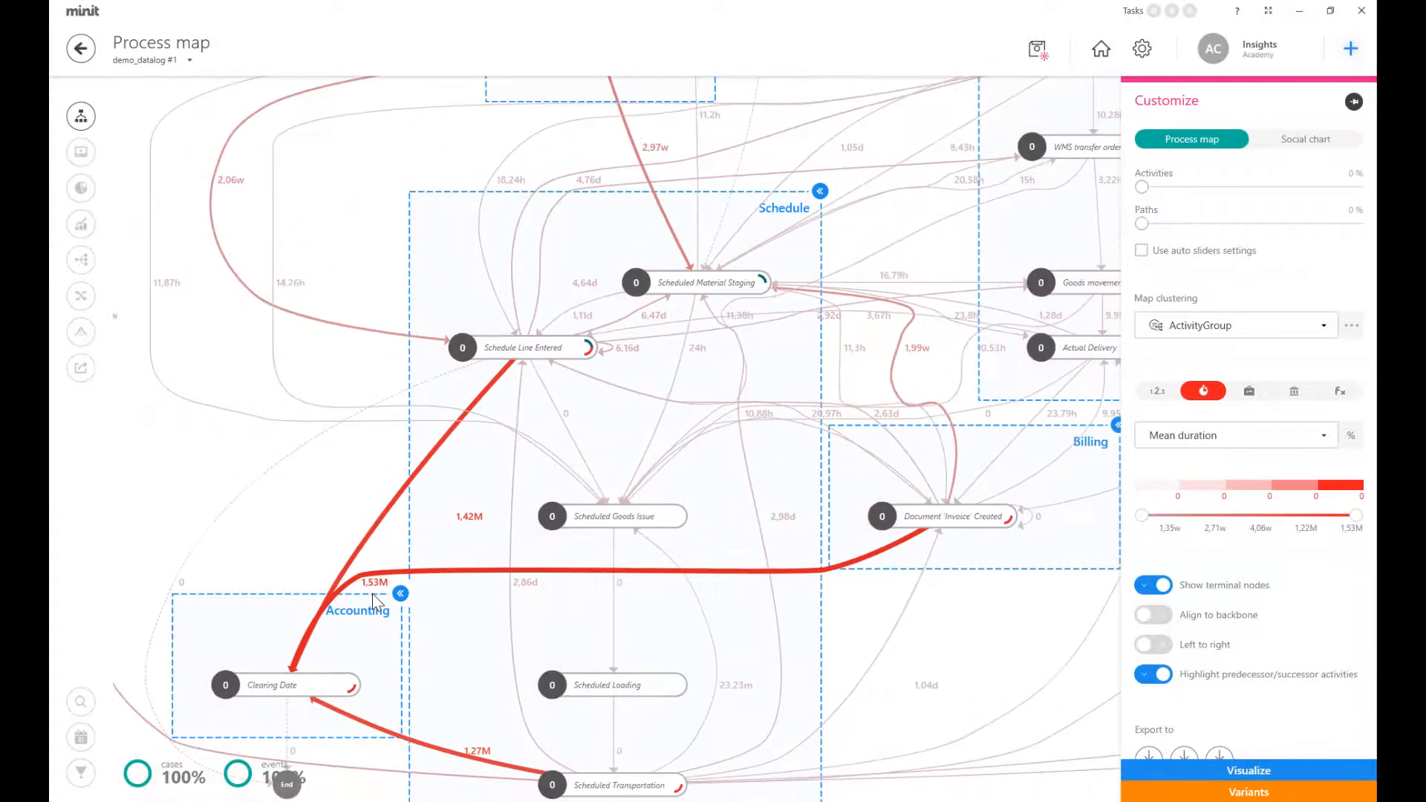
pyautogui.scroll(-1, 372, 594)
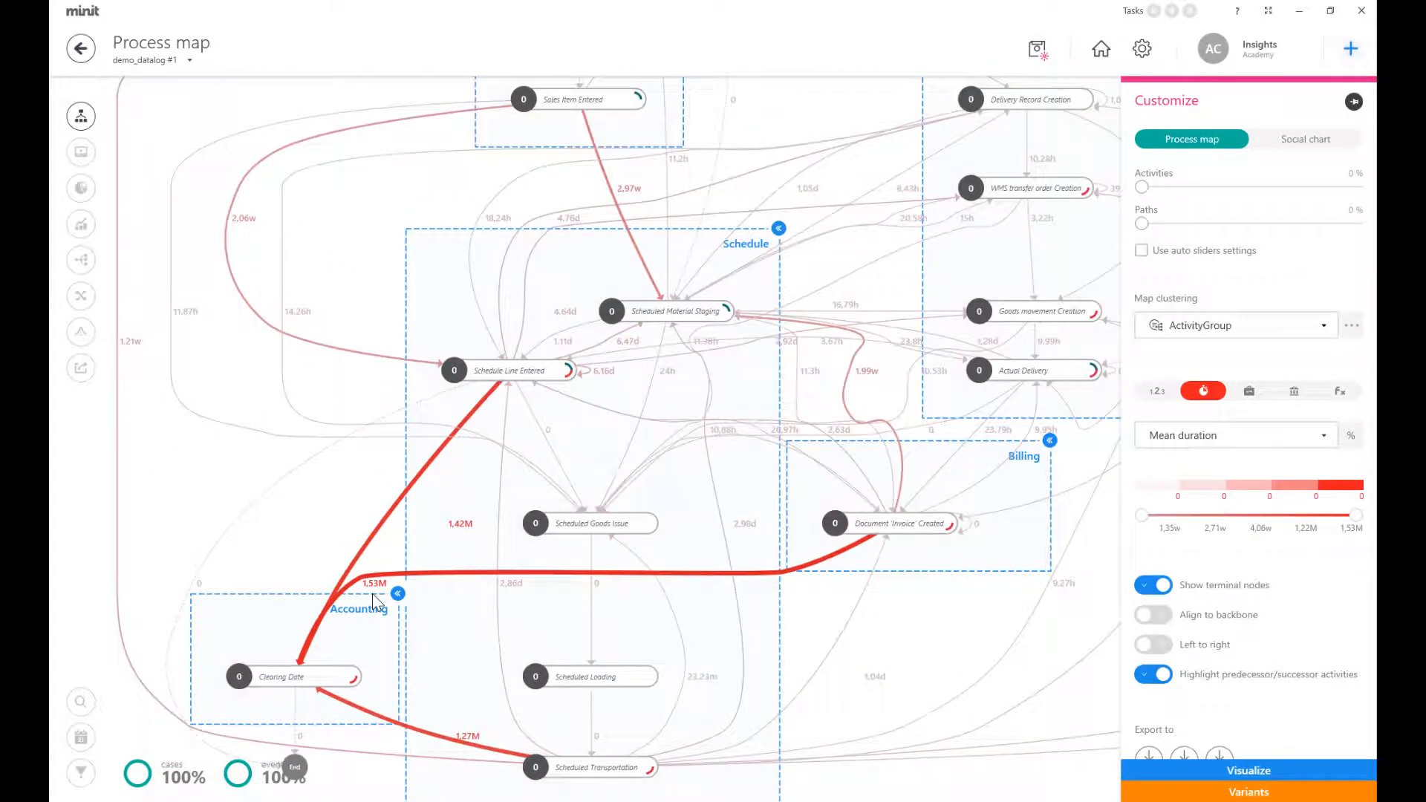
pyautogui.click(531, 572)
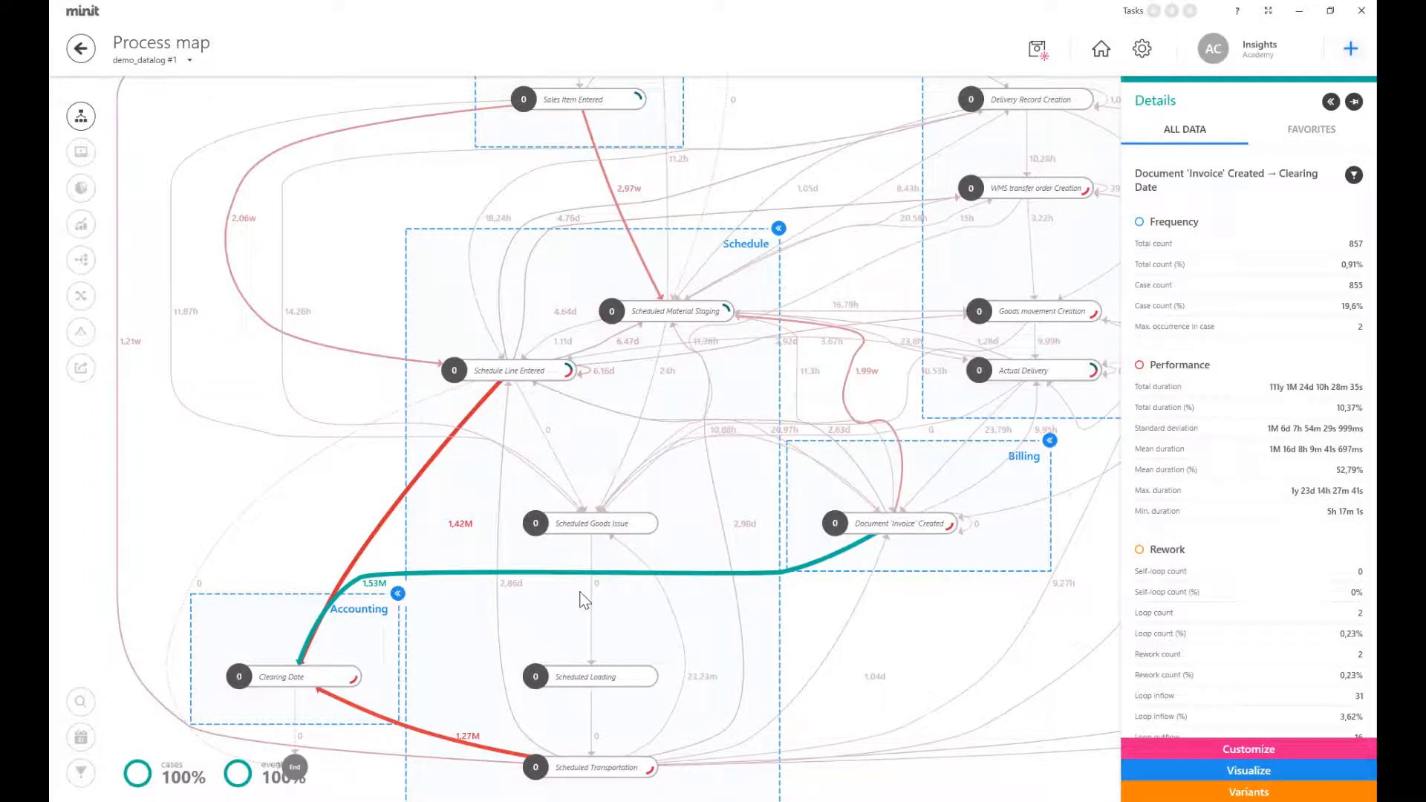
pyautogui.click(868, 100)
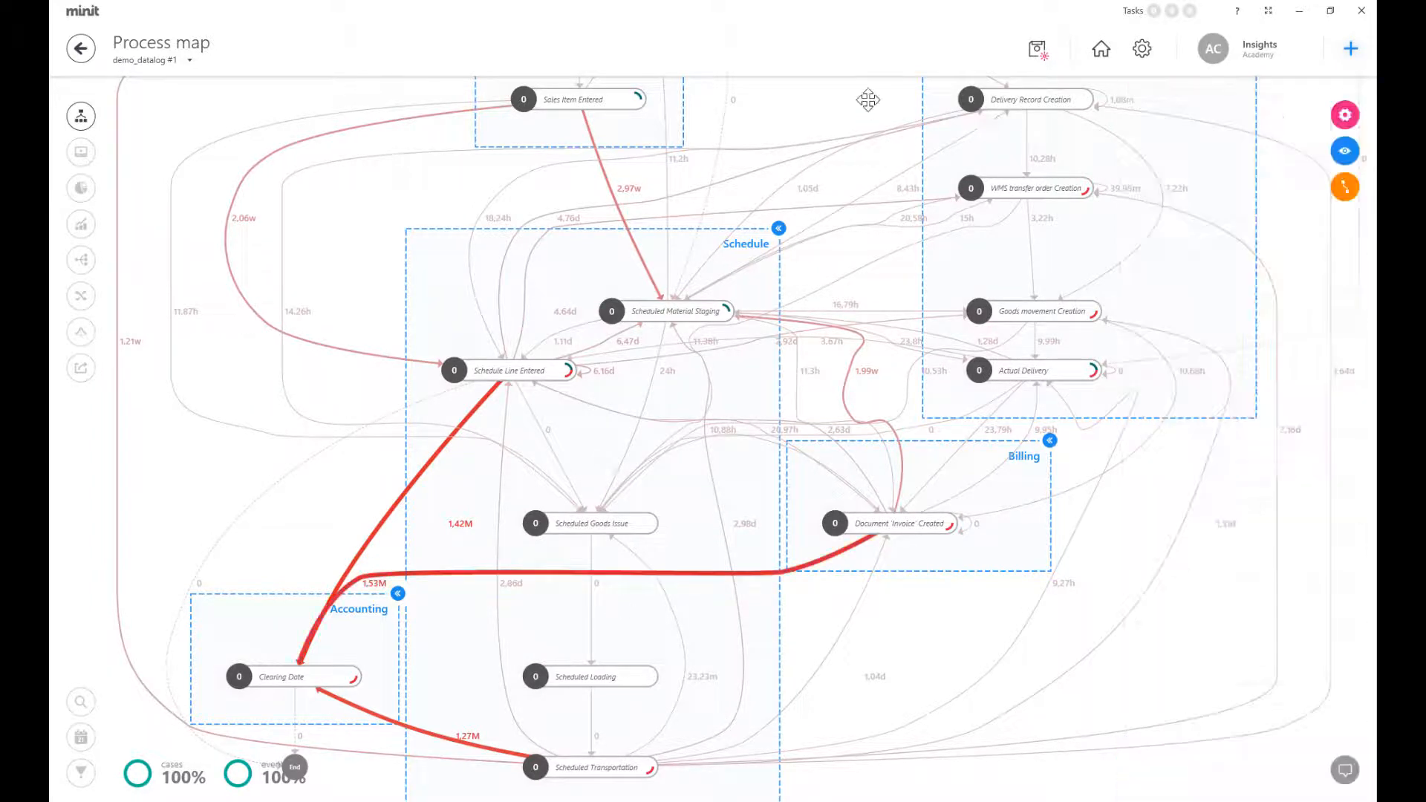
# Switch the map to rework metrics and set the activity metric to Net Loop Gain.
pyautogui.click(1345, 114)
pyautogui.click(1267, 393)
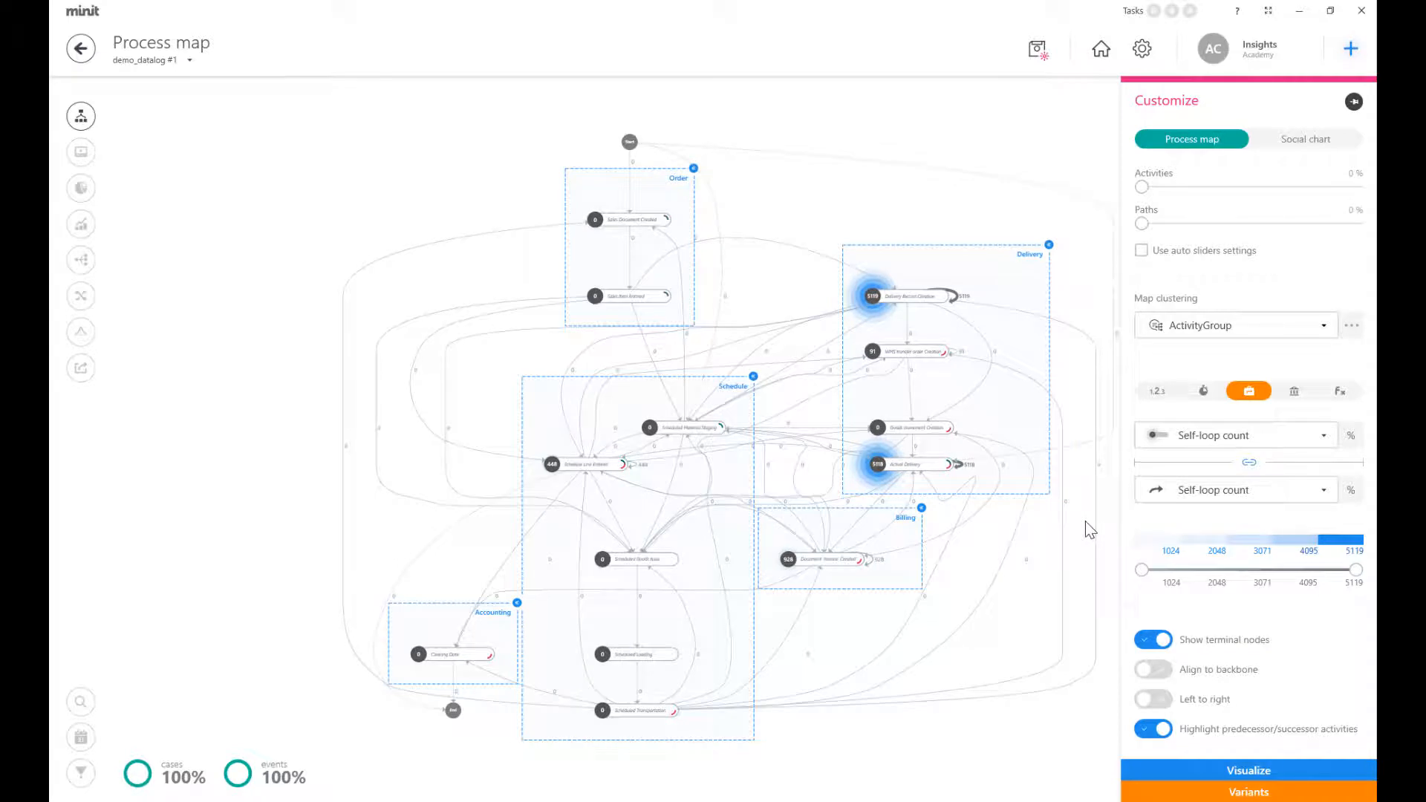
pyautogui.click(1269, 437)
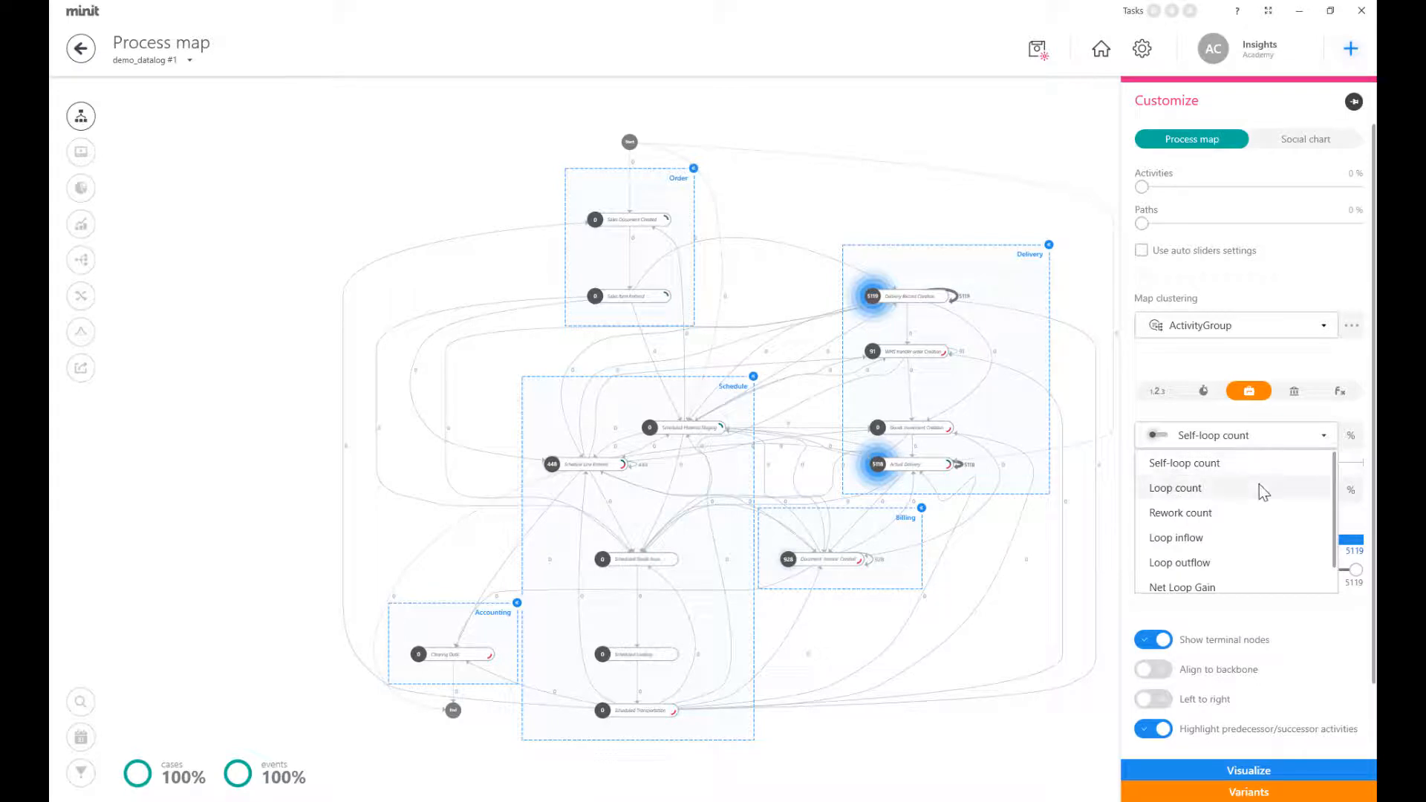
pyautogui.scroll(-1, 1250, 580)
pyautogui.click(1246, 572)
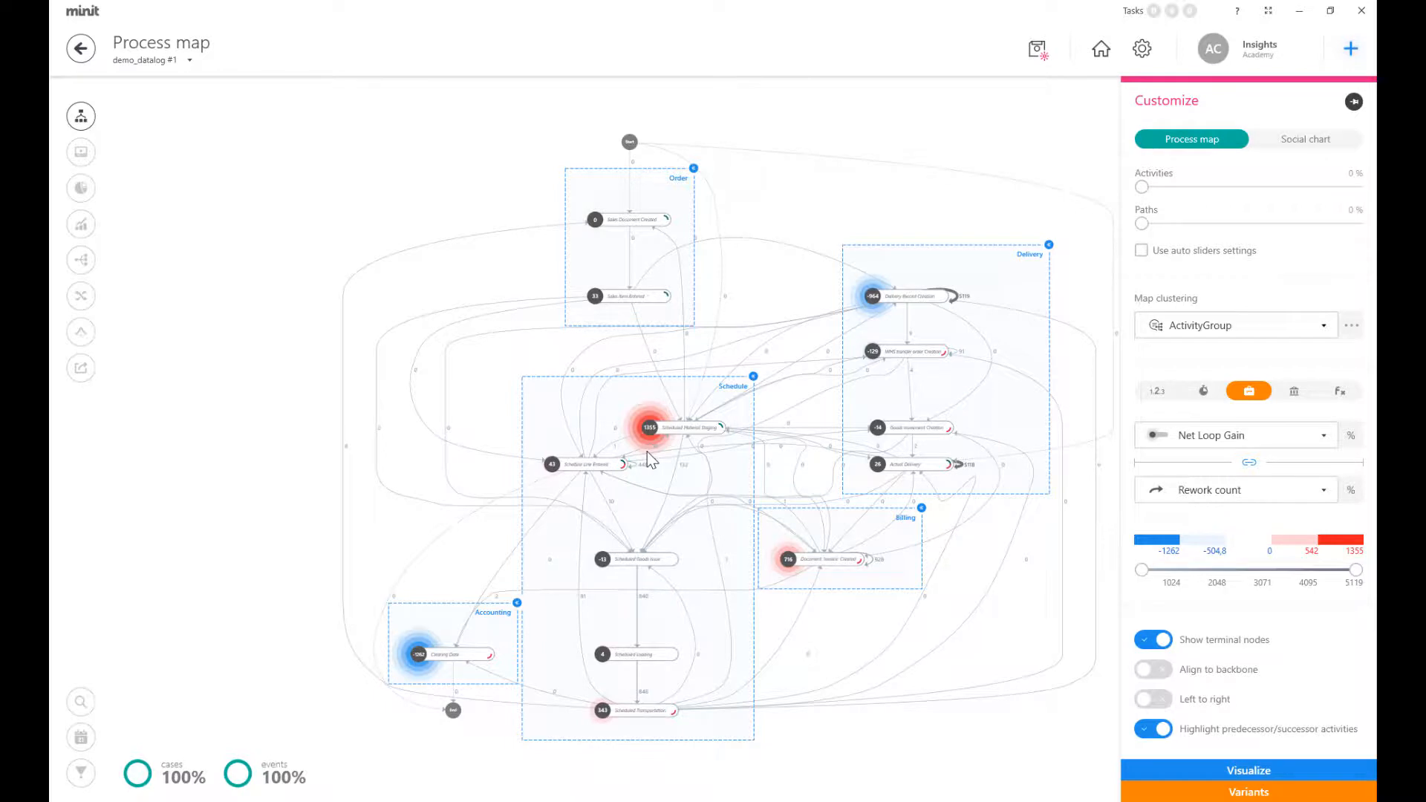
# Show the total NetValue_SalesOrder financial metric on the map and examine the Document 'Invoice' Created activity in Billing.
pyautogui.click(1298, 396)
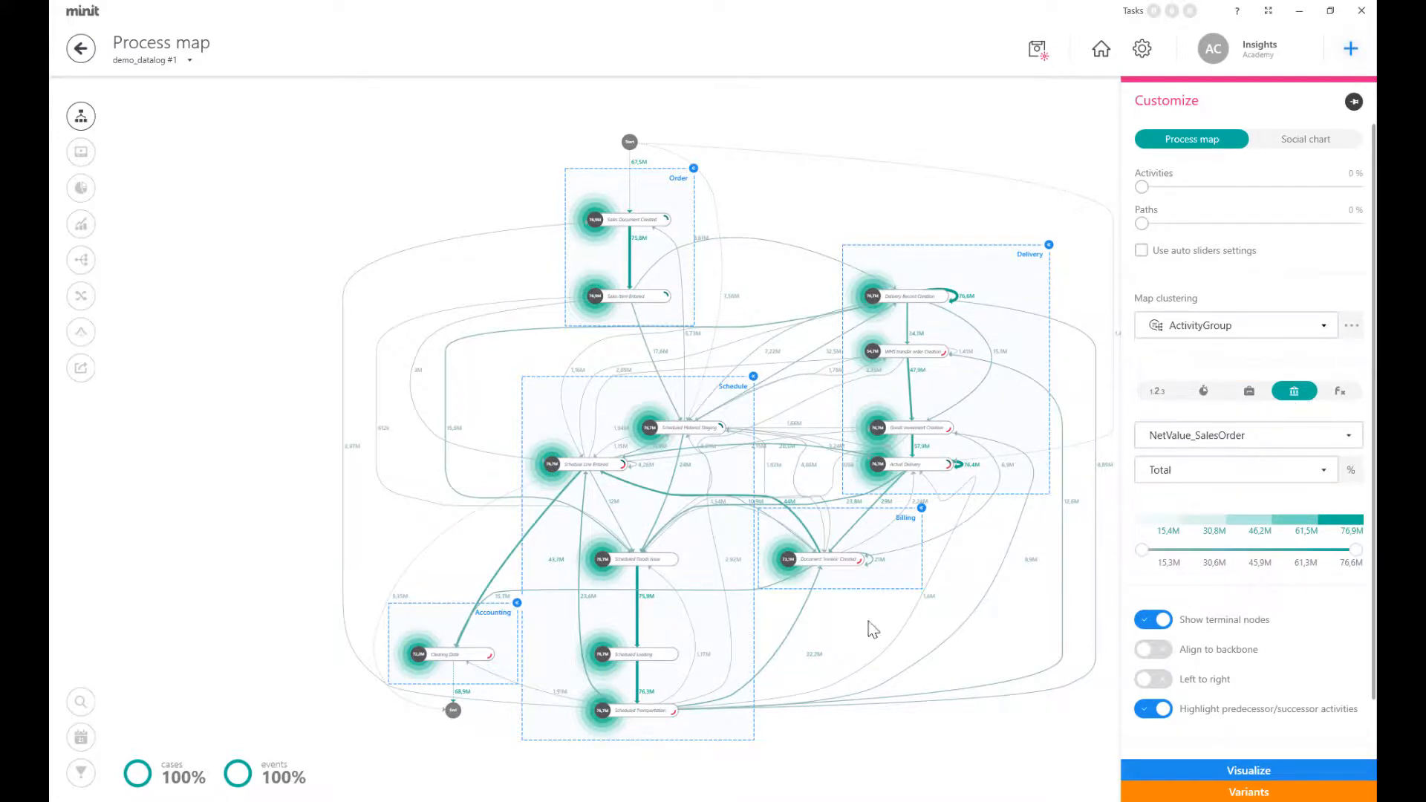
pyautogui.scroll(5, 808, 646)
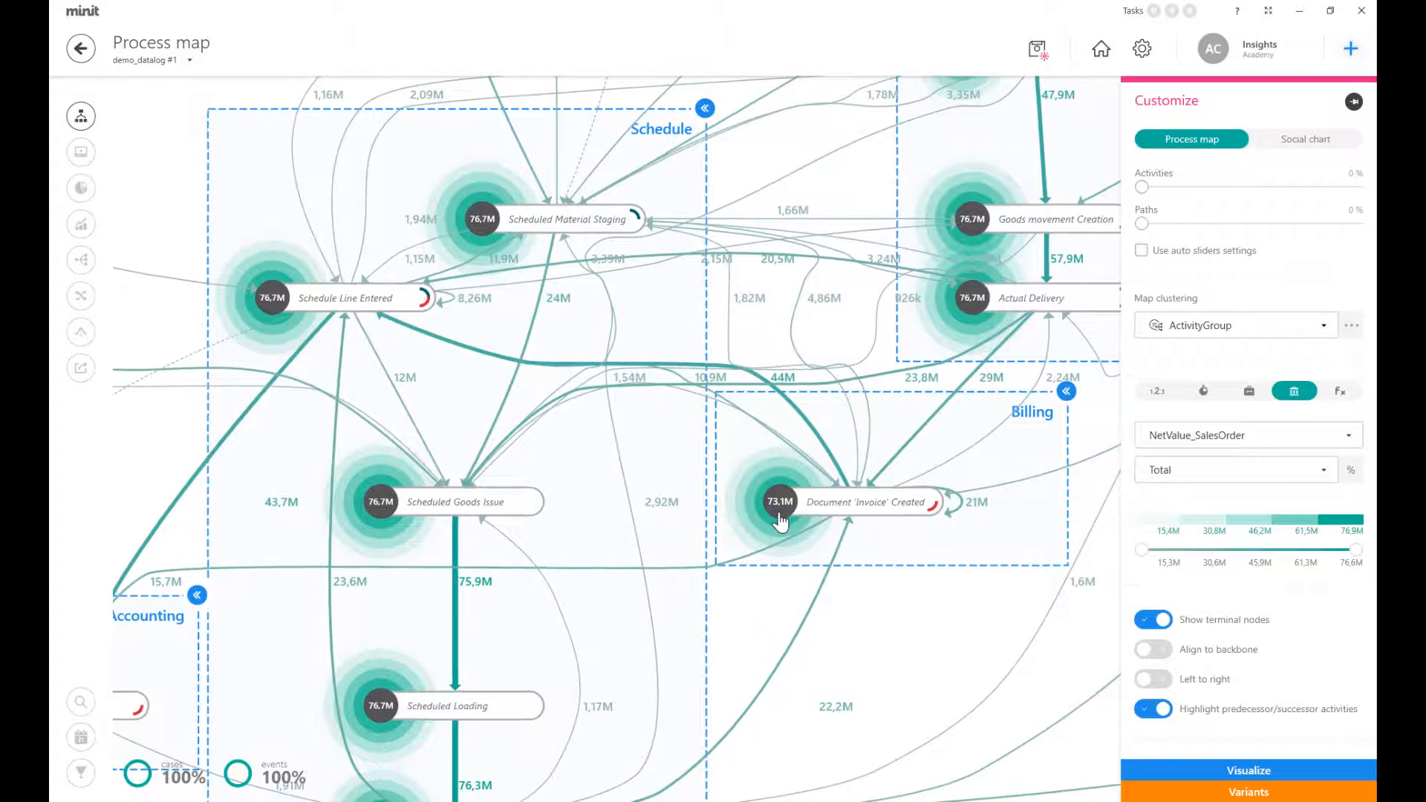
# Set the map zoom to 56 and slightly increase the horizontal spacing between activities.
pyautogui.click(1283, 772)
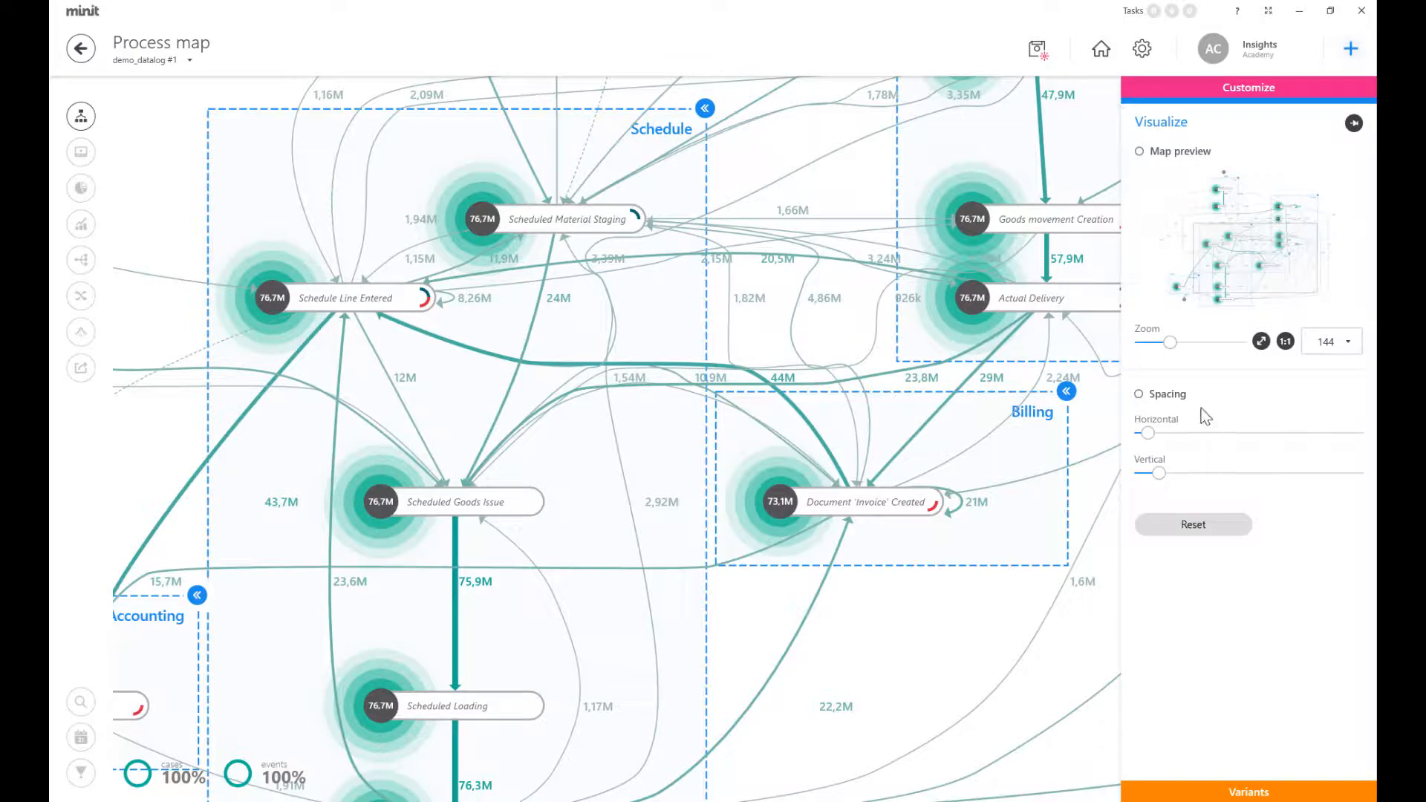
pyautogui.moveTo(1171, 344)
pyautogui.mouseDown()
pyautogui.moveTo(1197, 343)
pyautogui.moveTo(1152, 346)
pyautogui.mouseUp()
pyautogui.moveTo(1149, 433); pyautogui.dragTo(1166, 438)
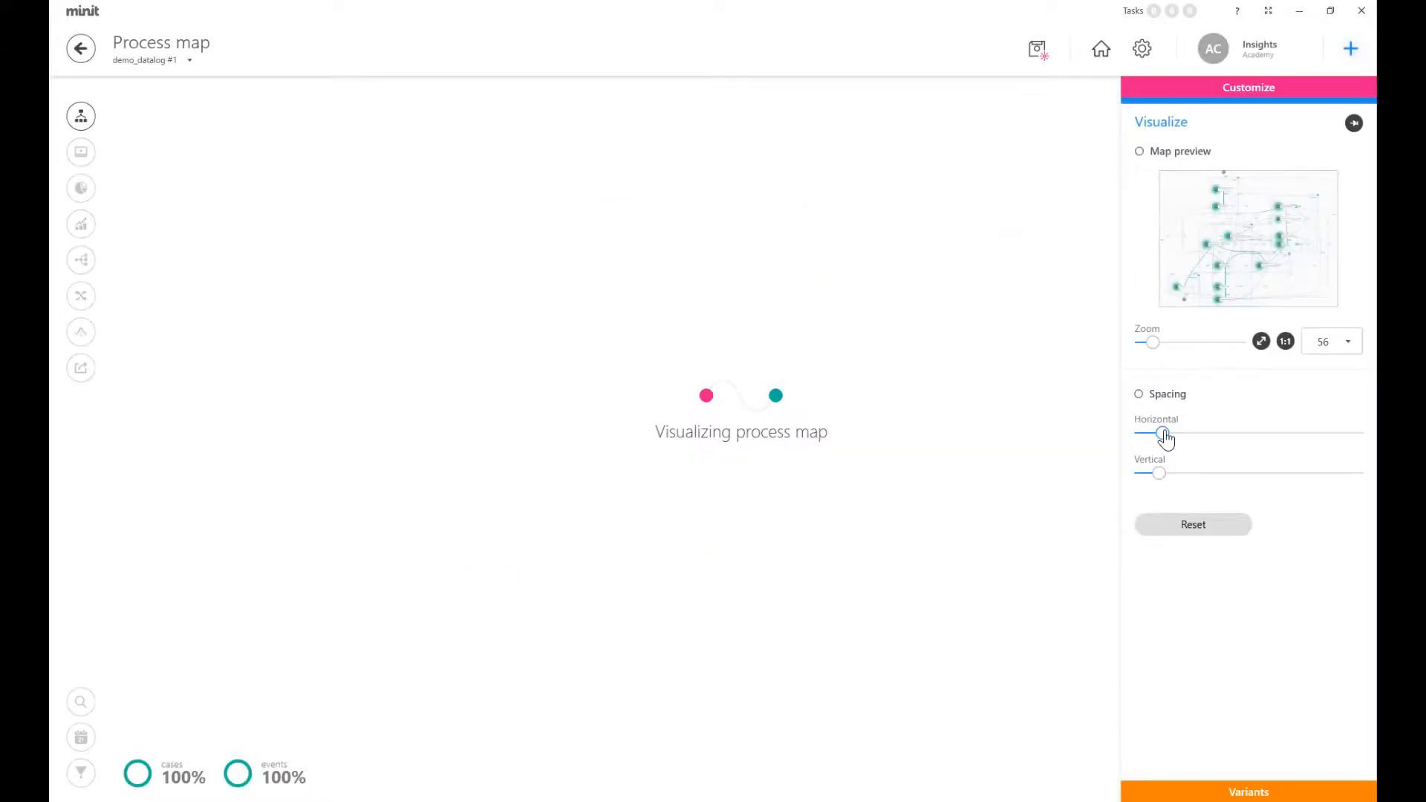
# Highlight Variant 1 in the variants list and apply a filter that includes only its cases.
pyautogui.click(1221, 792)
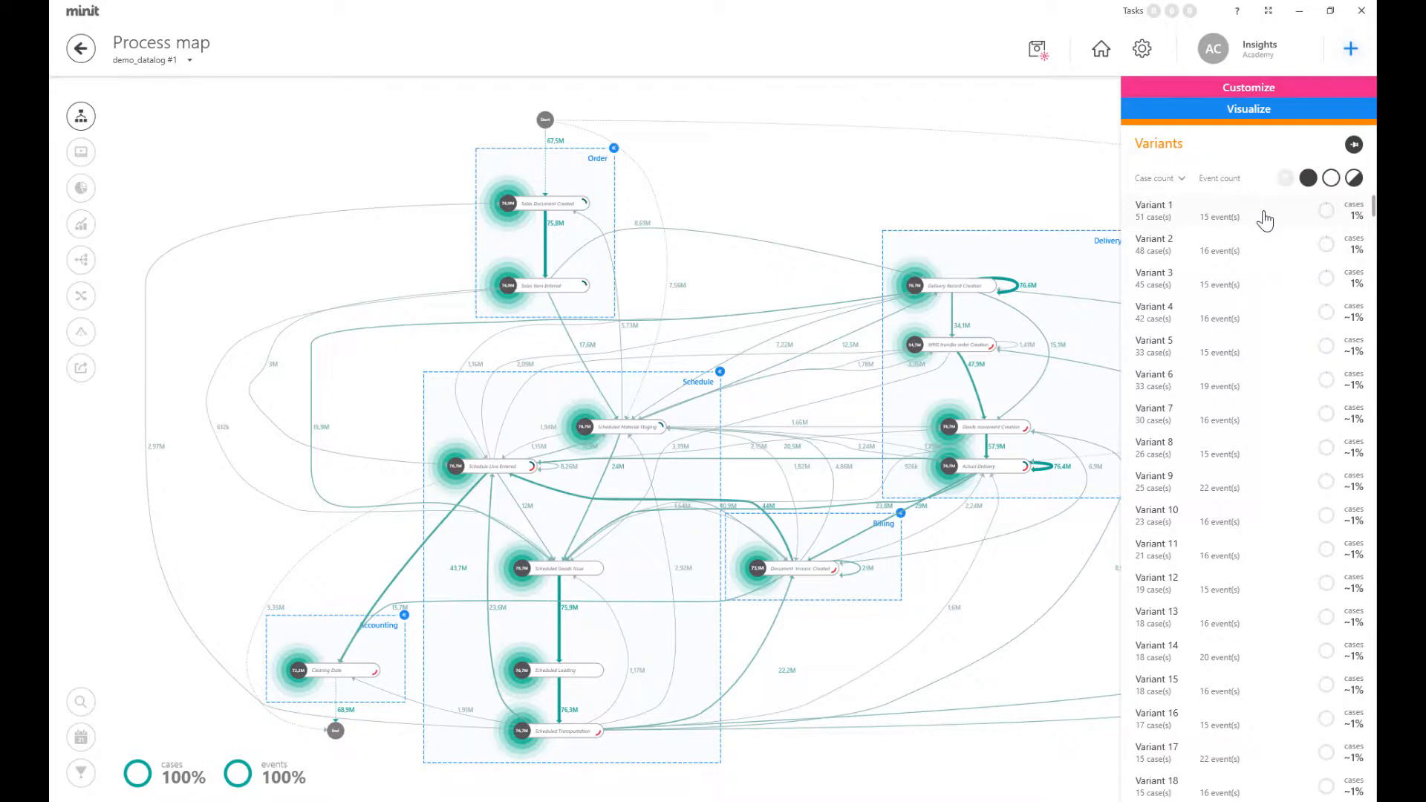
pyautogui.click(1265, 220)
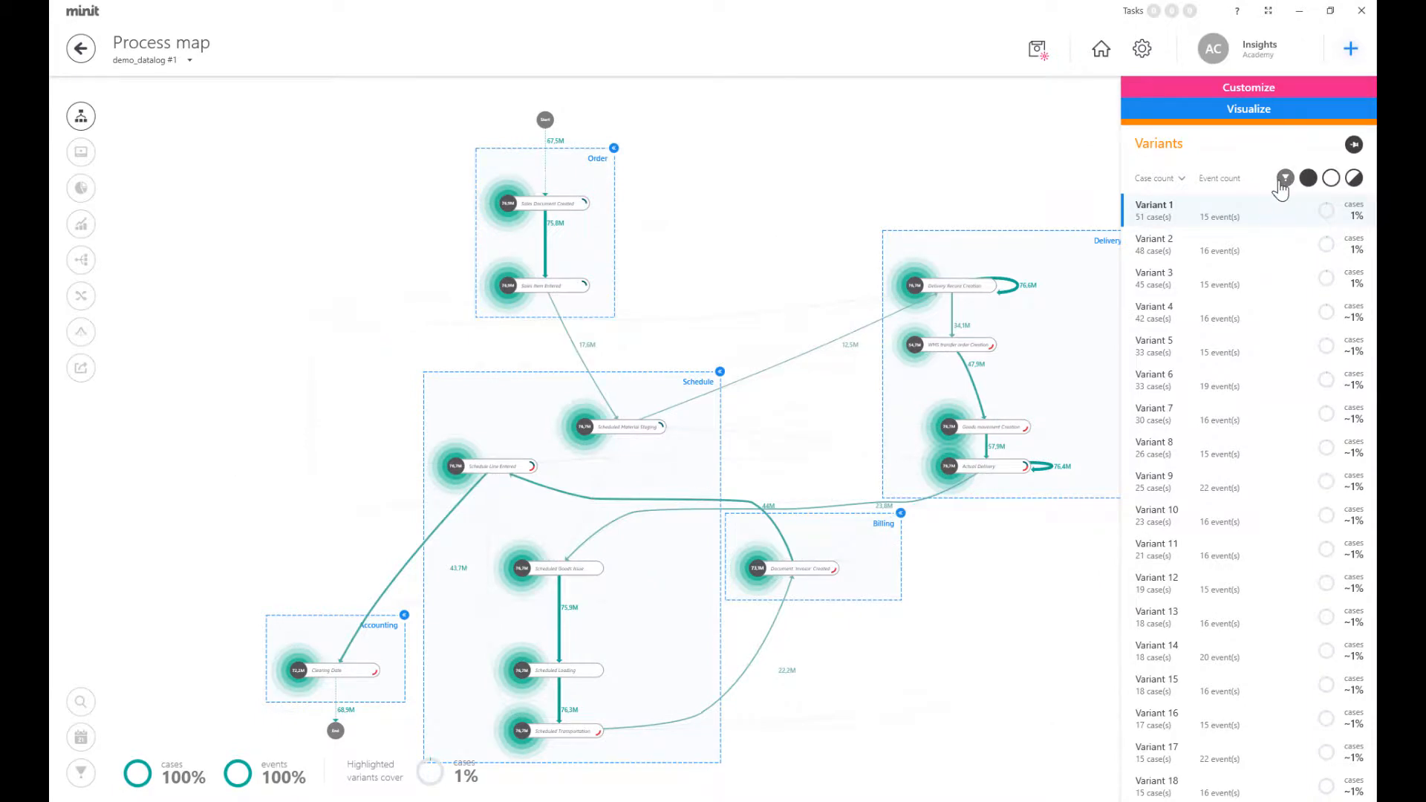
pyautogui.click(1285, 179)
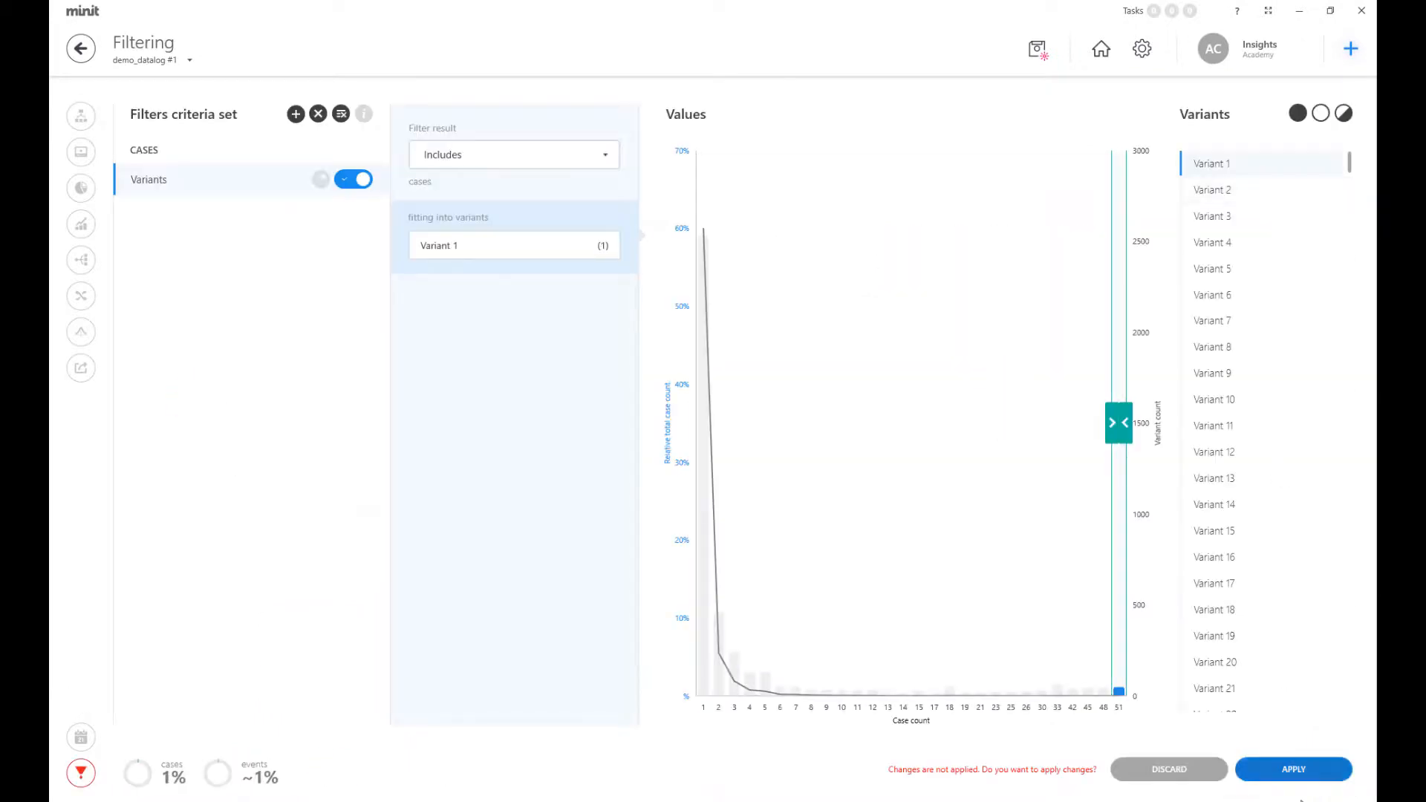
pyautogui.click(1321, 774)
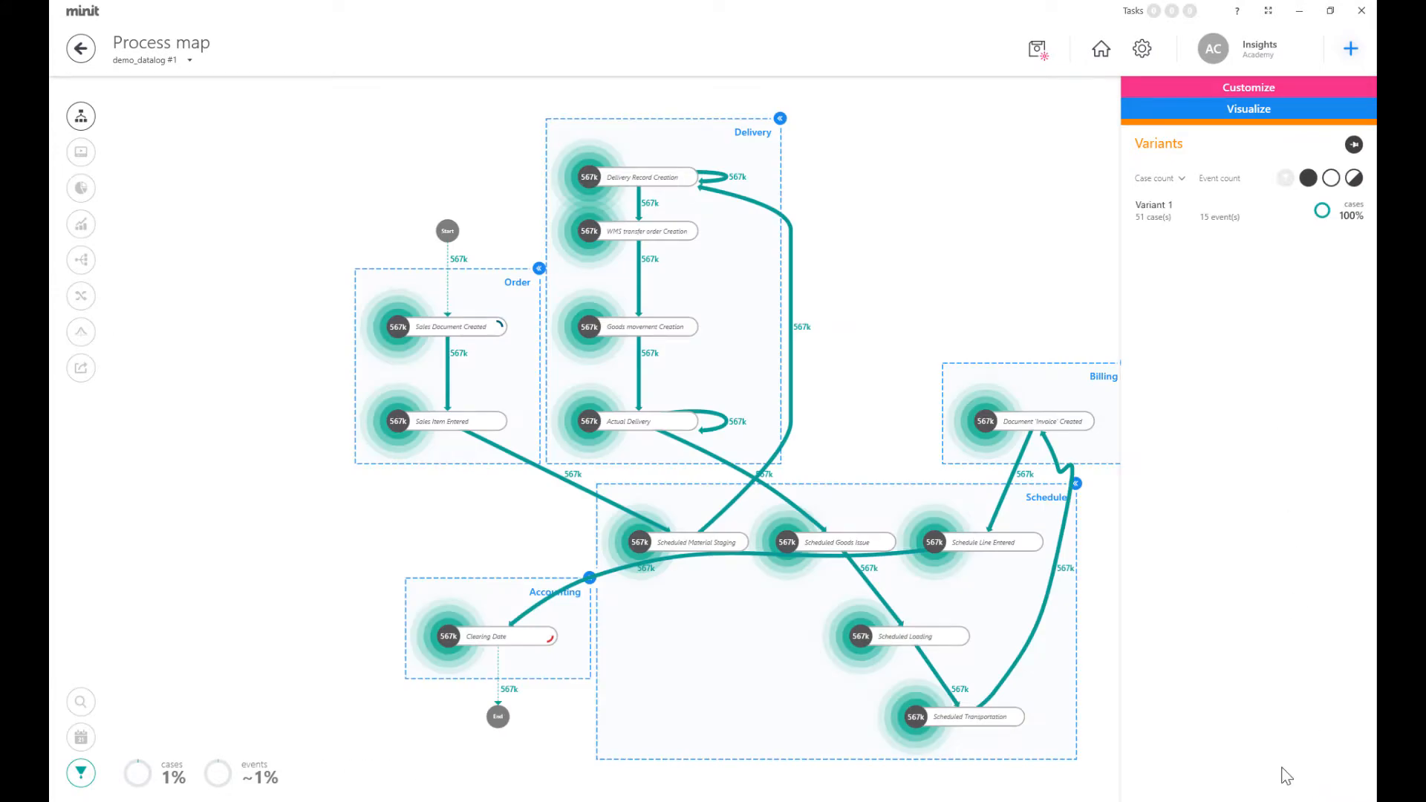
# Remove the Variants case filter from the filter criteria set and apply the change.
pyautogui.click(77, 777)
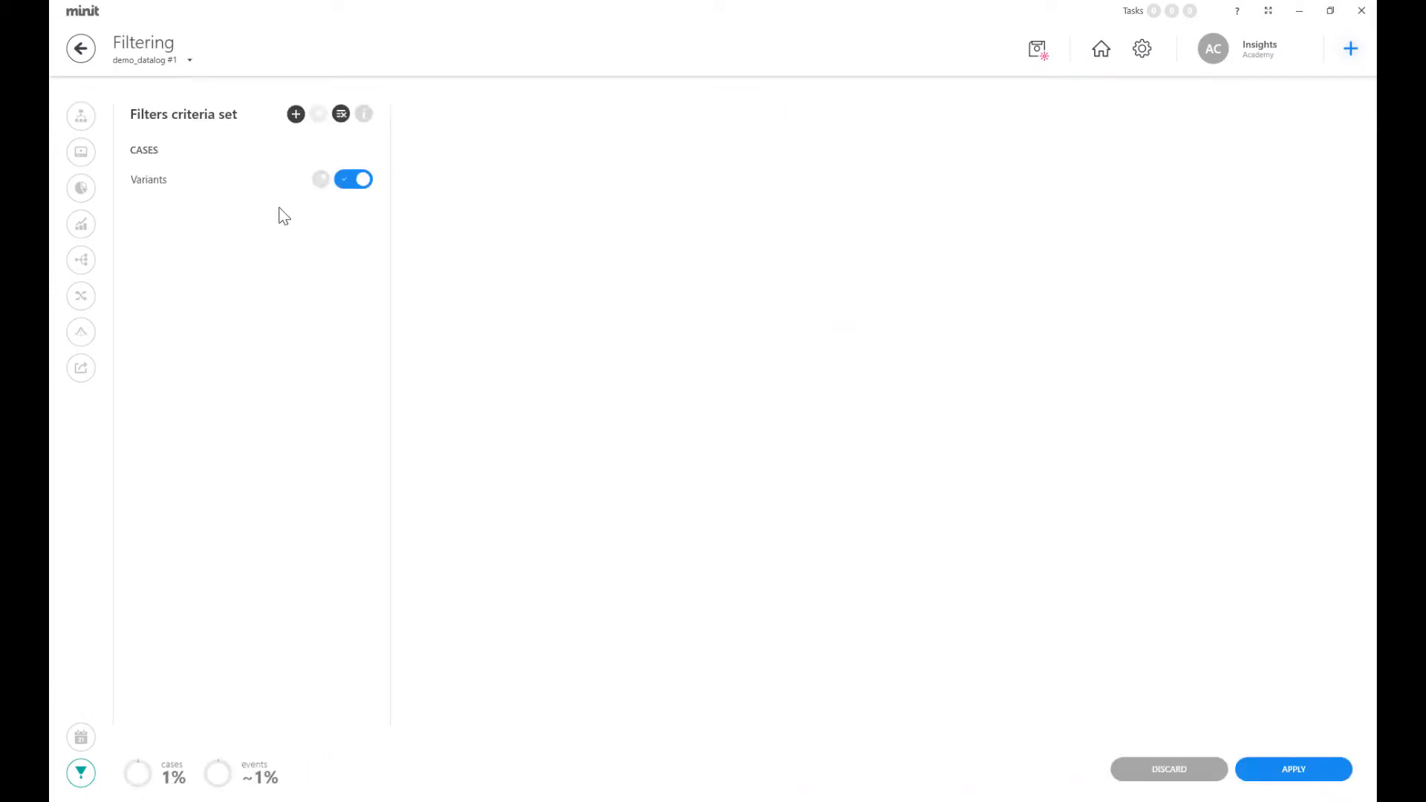
pyautogui.click(292, 180)
pyautogui.click(319, 114)
pyautogui.click(1330, 772)
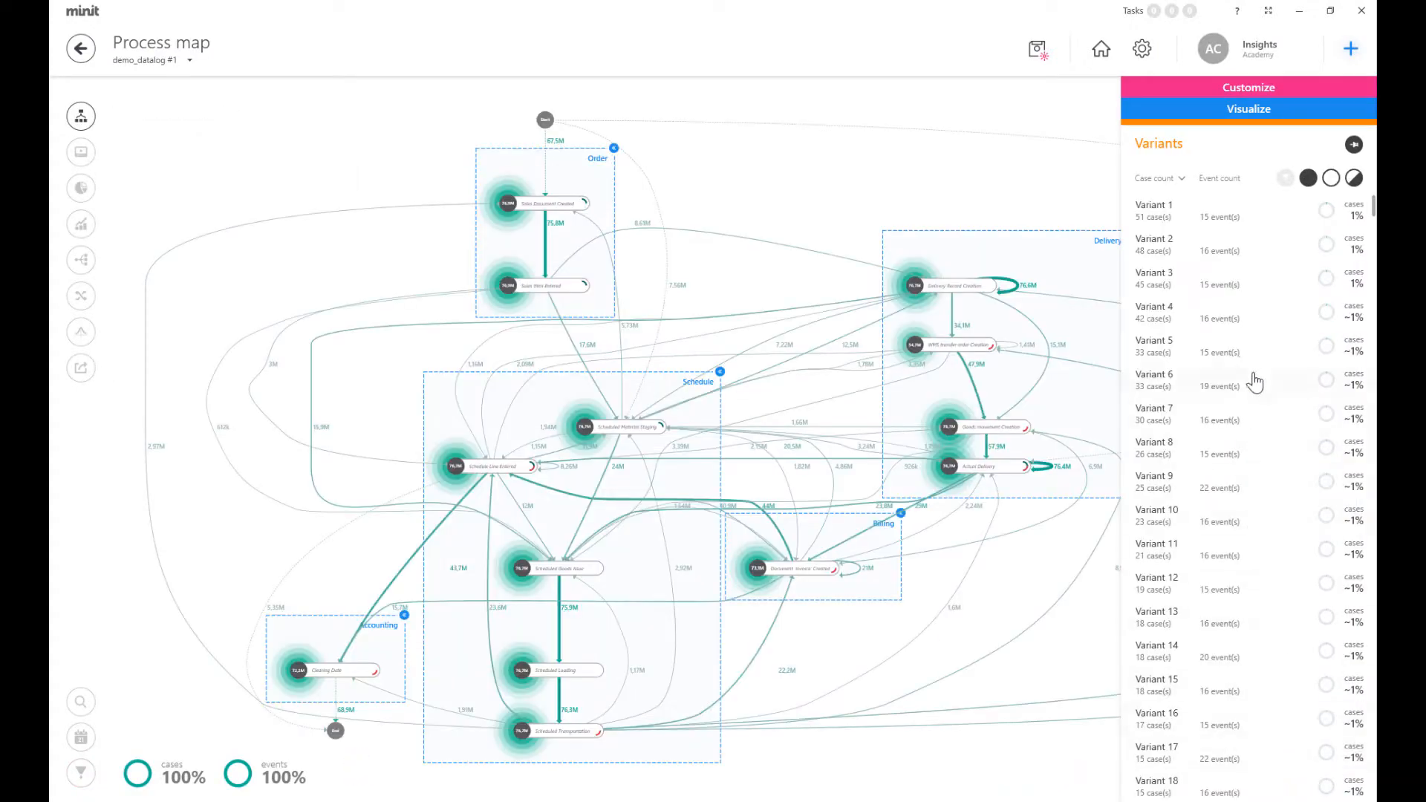
# Highlight the path of Variant 1 on the unfiltered process map.
pyautogui.click(1275, 221)
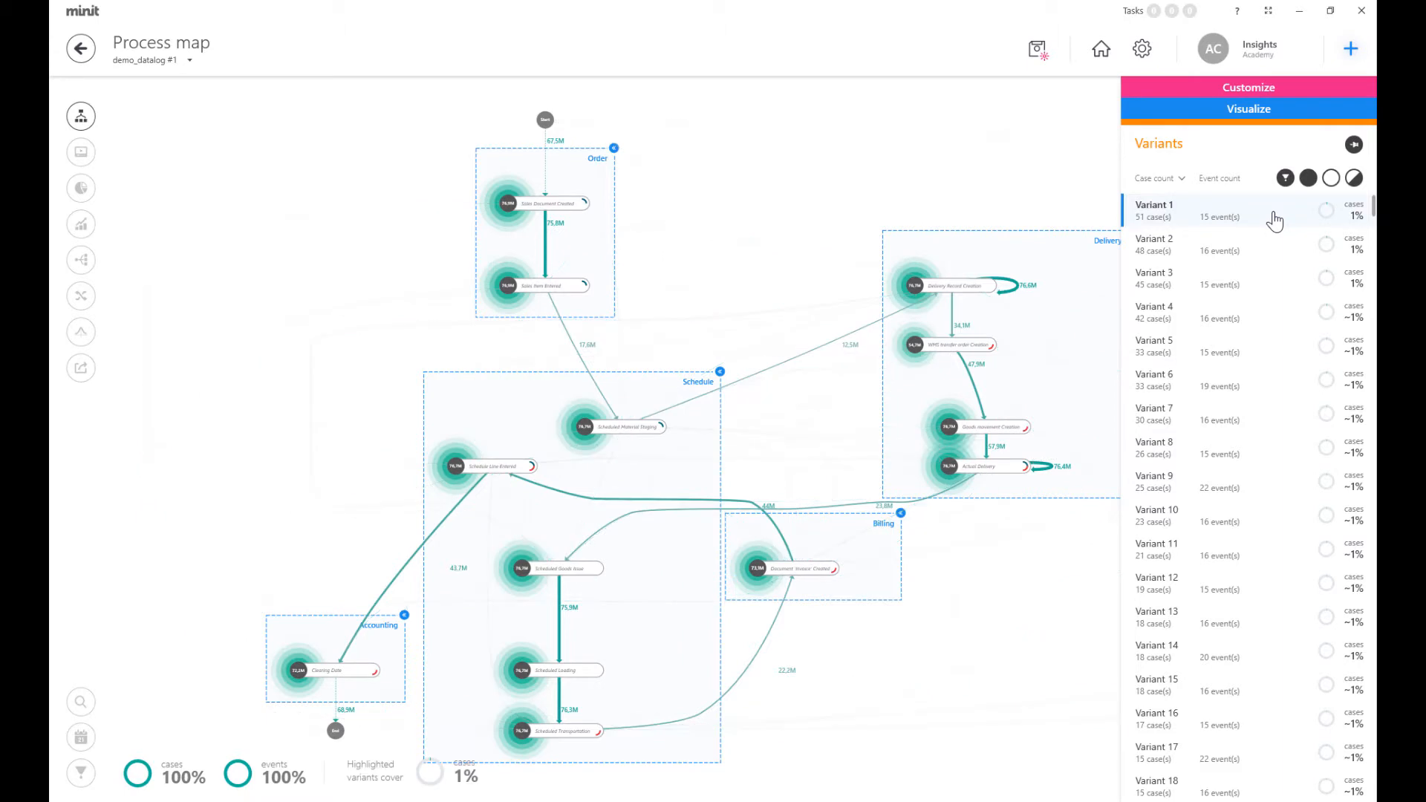